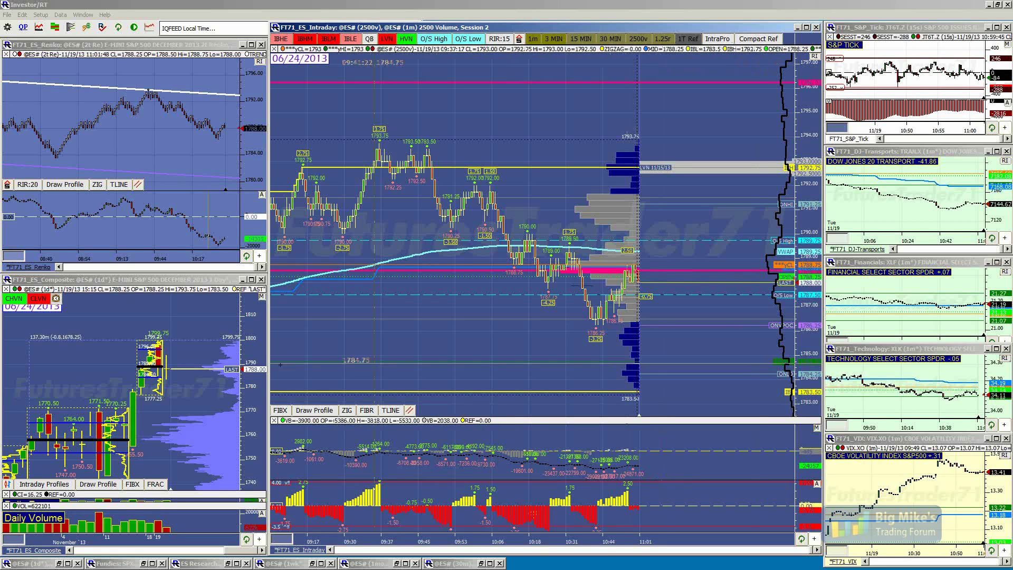
View the ES Profiles chart and the quote board one after the other, minimizing each again.
click(33, 564)
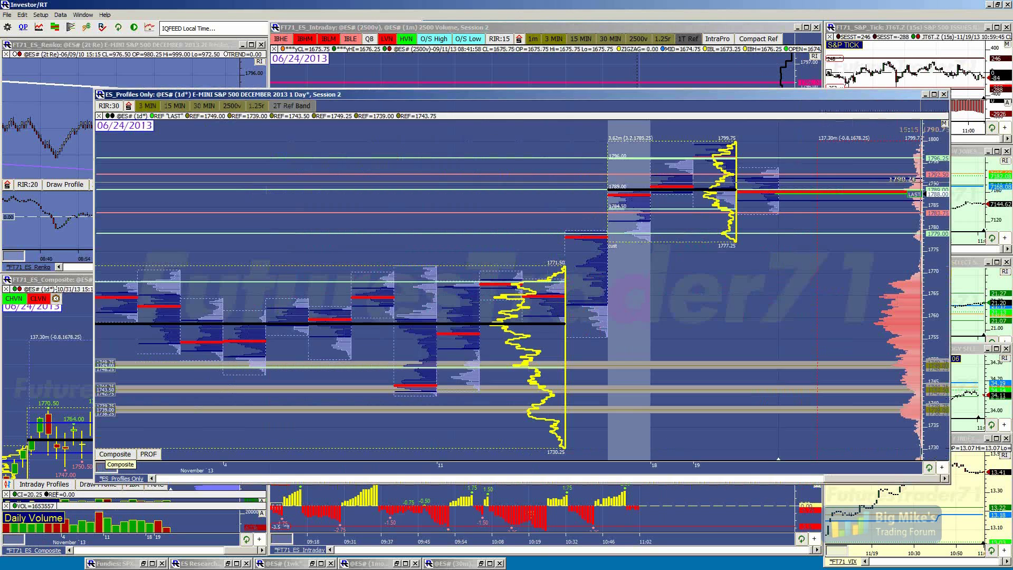
click(924, 95)
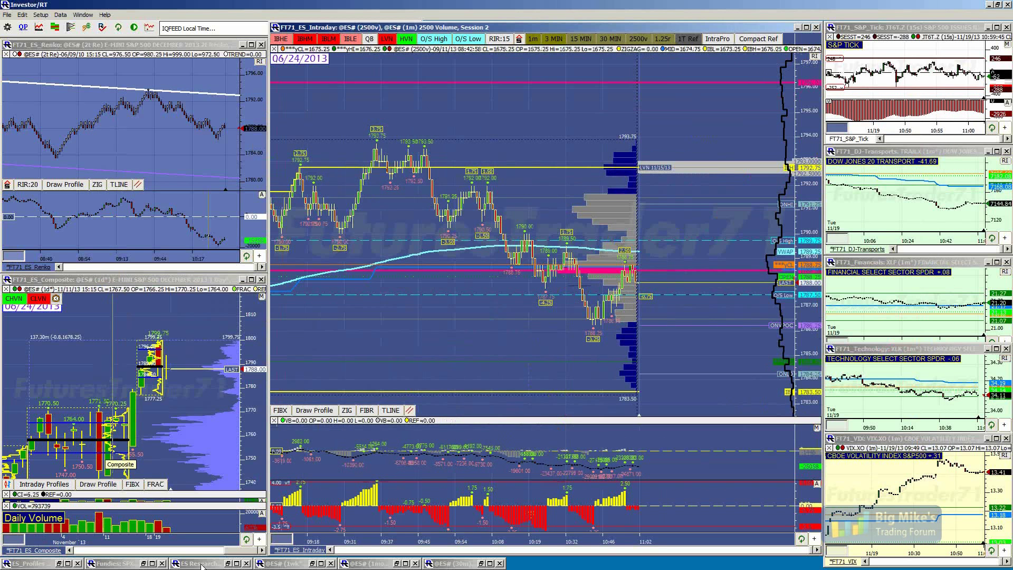
click(452, 564)
click(443, 497)
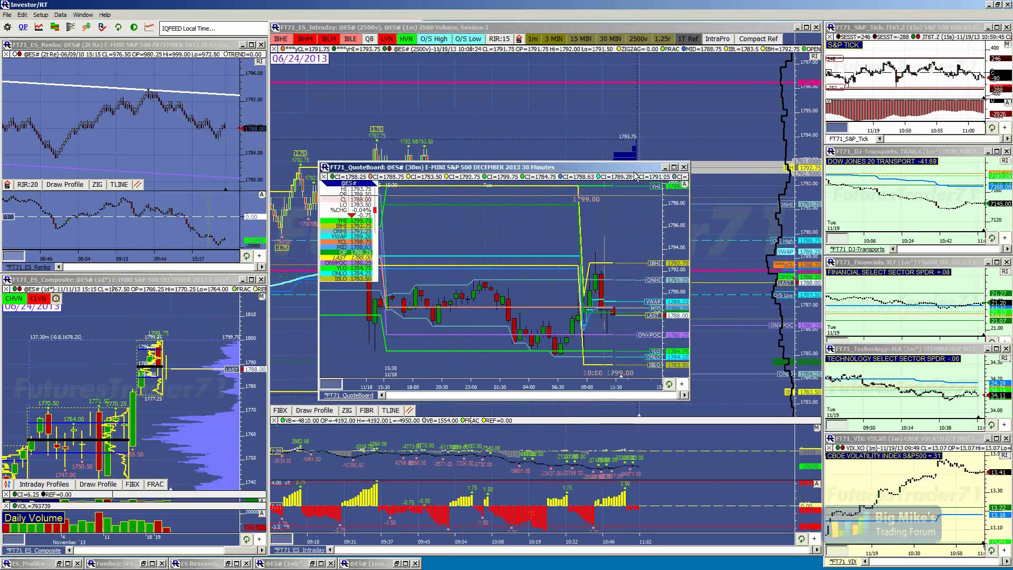
click(665, 167)
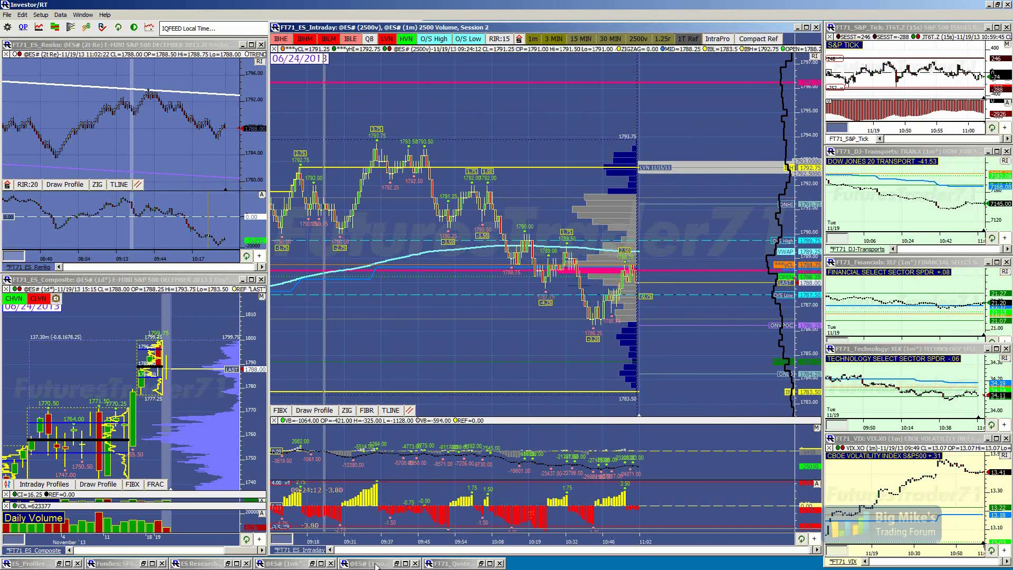
View the ES Monthly chart and minimize it again.
click(375, 563)
click(362, 498)
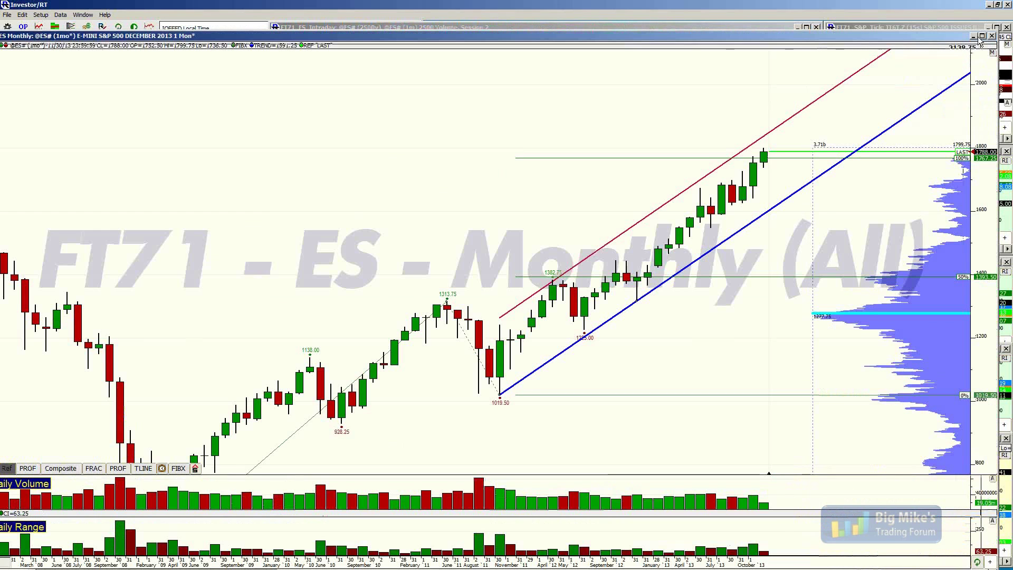
click(974, 36)
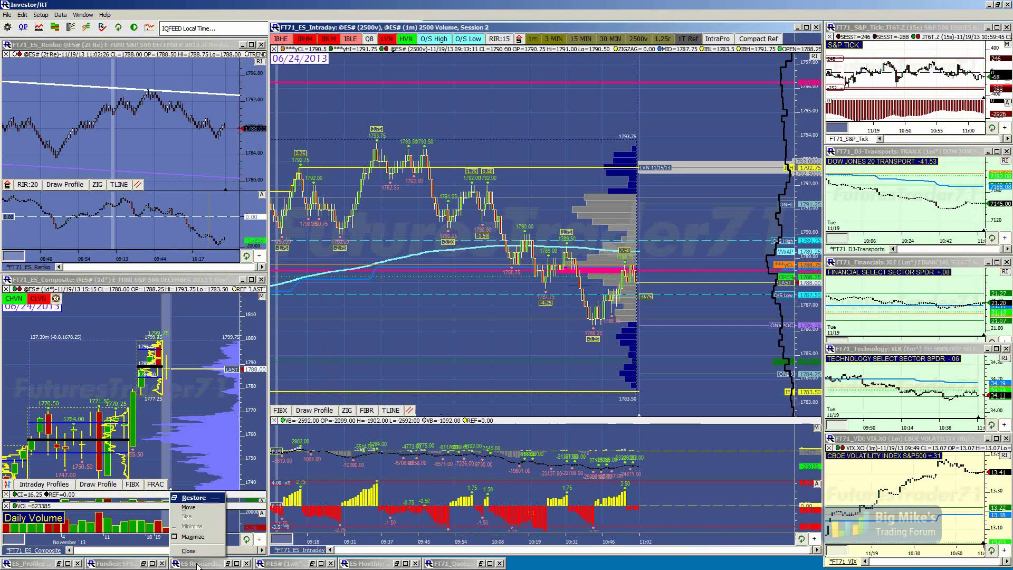
Open the ES Research 60-minute chart at full size and compress its time axis to show more history.
double_click(652, 83)
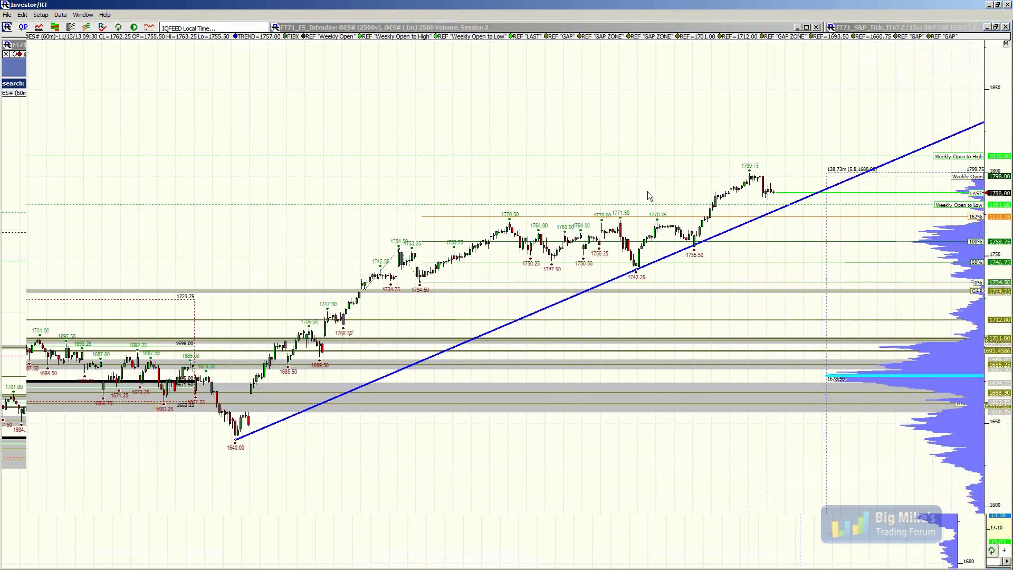
scroll(650, 139, down, 3)
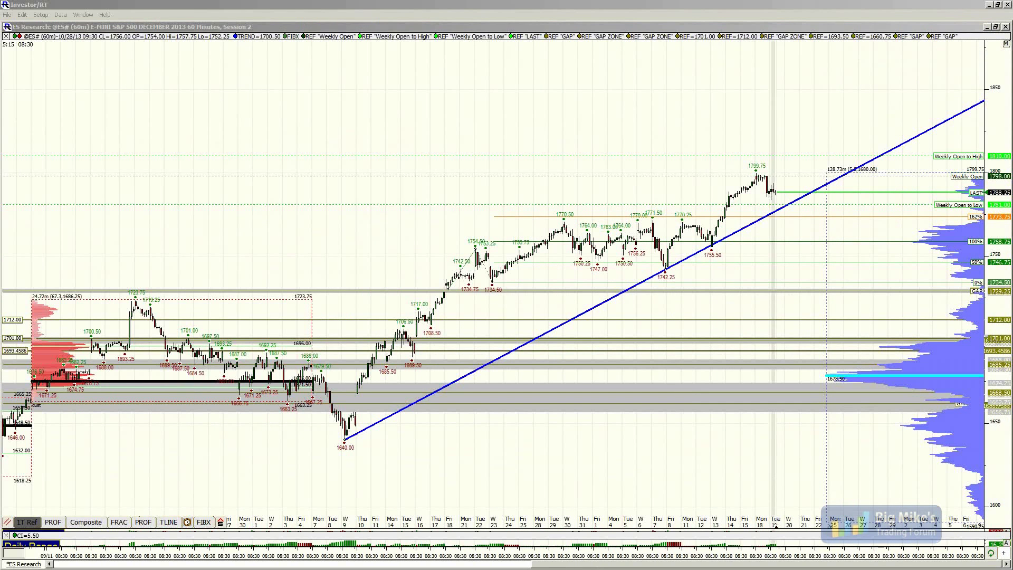
Switch to the weekly export workbook in Excel and examine the Open, High, Low, Open to High and Open to Low cells in row 7.
key(alt+Tab)
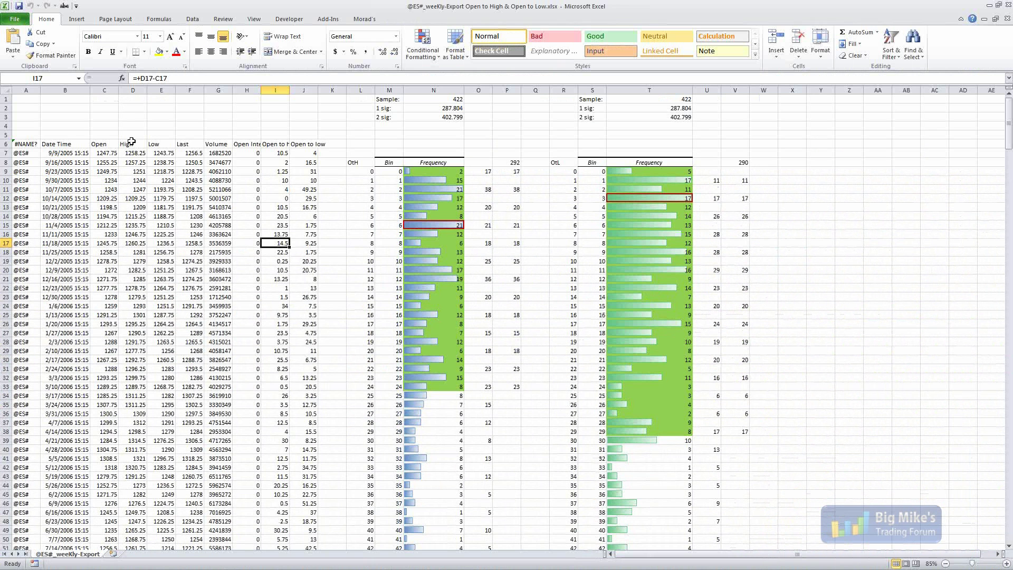
click(97, 146)
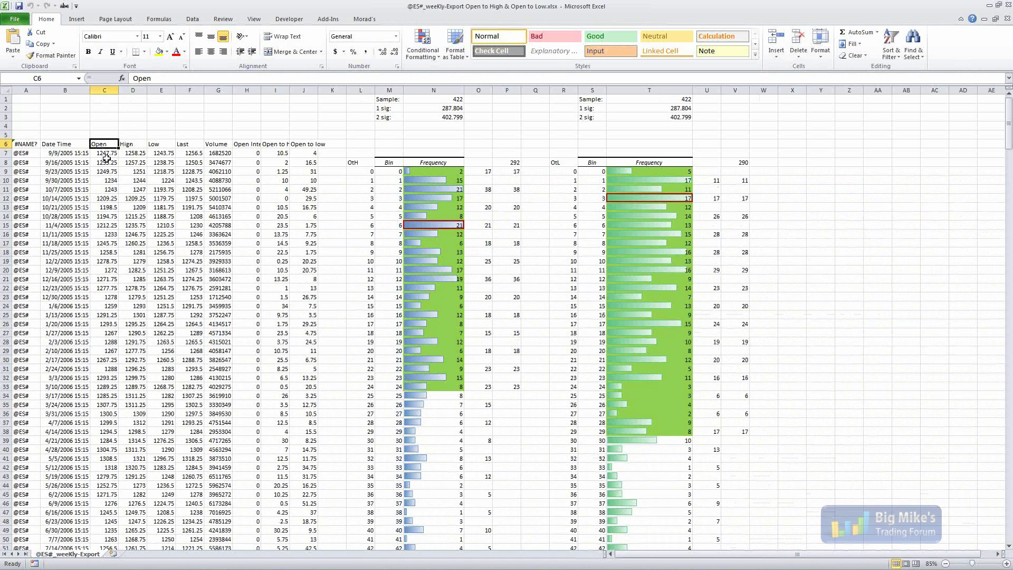
click(106, 154)
click(130, 156)
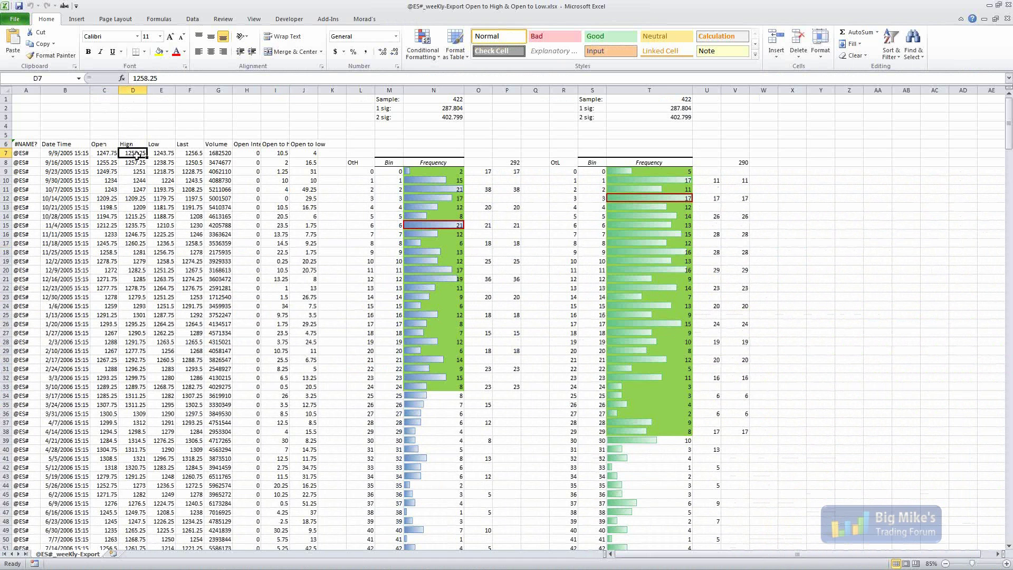
click(159, 156)
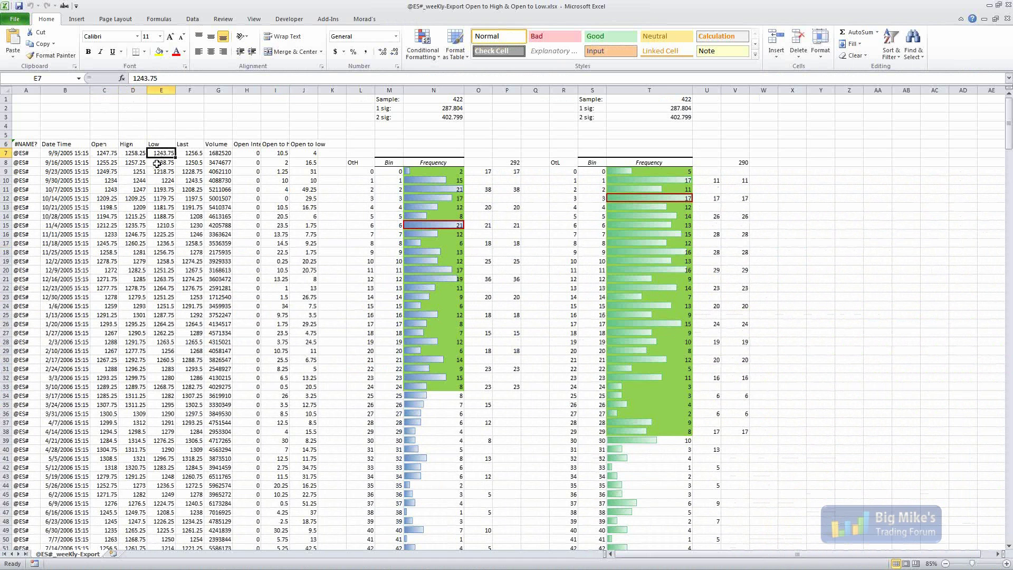
click(277, 153)
click(303, 154)
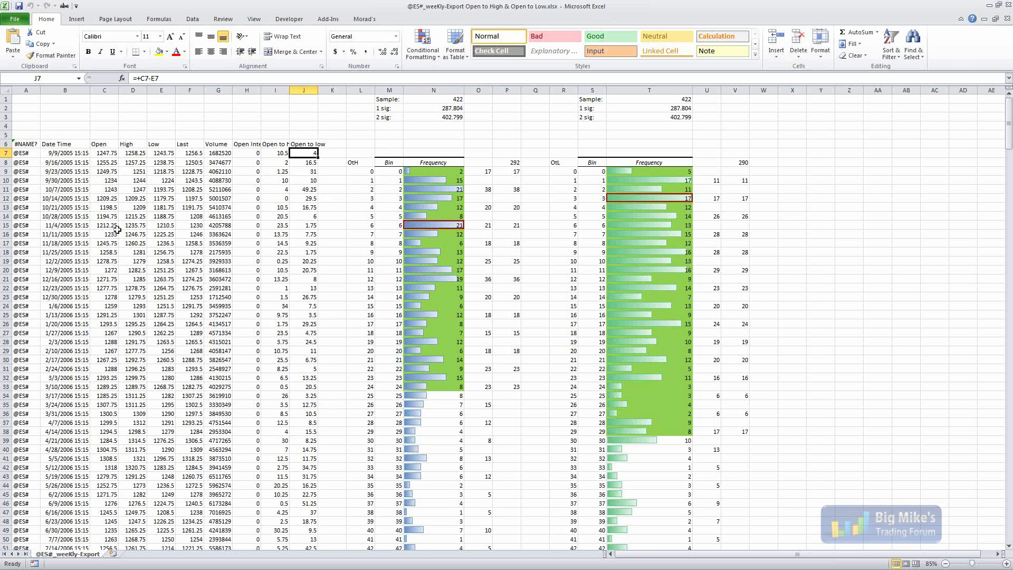
Examine the first date of the sample and the OtL and OtH frequency tables, and minimize the workbook.
click(73, 154)
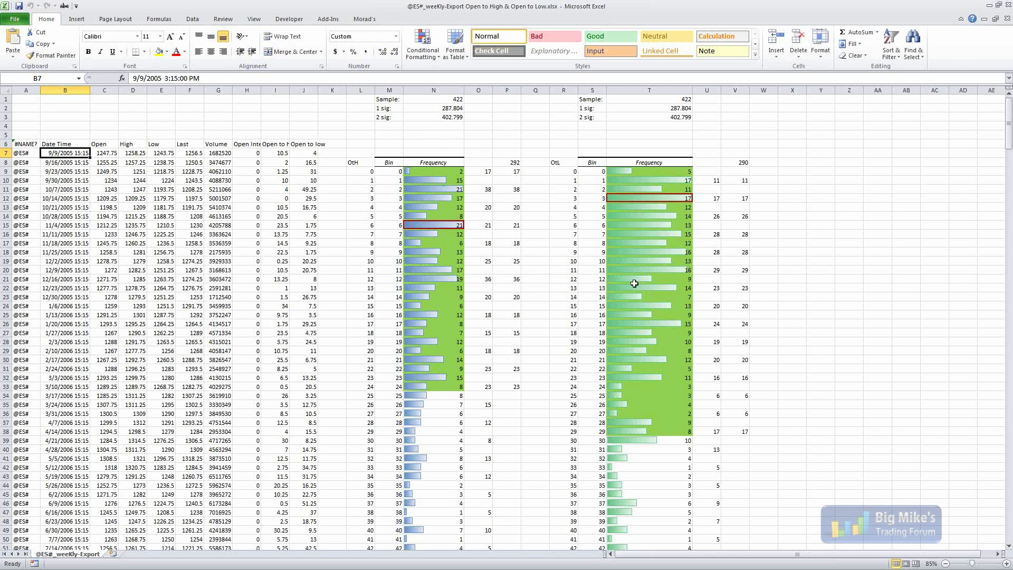
click(556, 163)
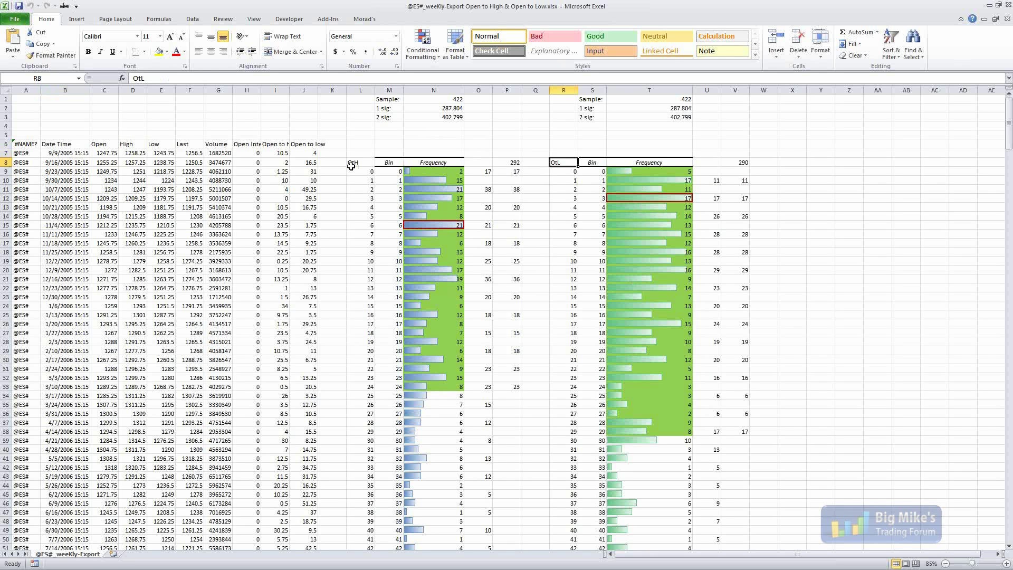
click(347, 164)
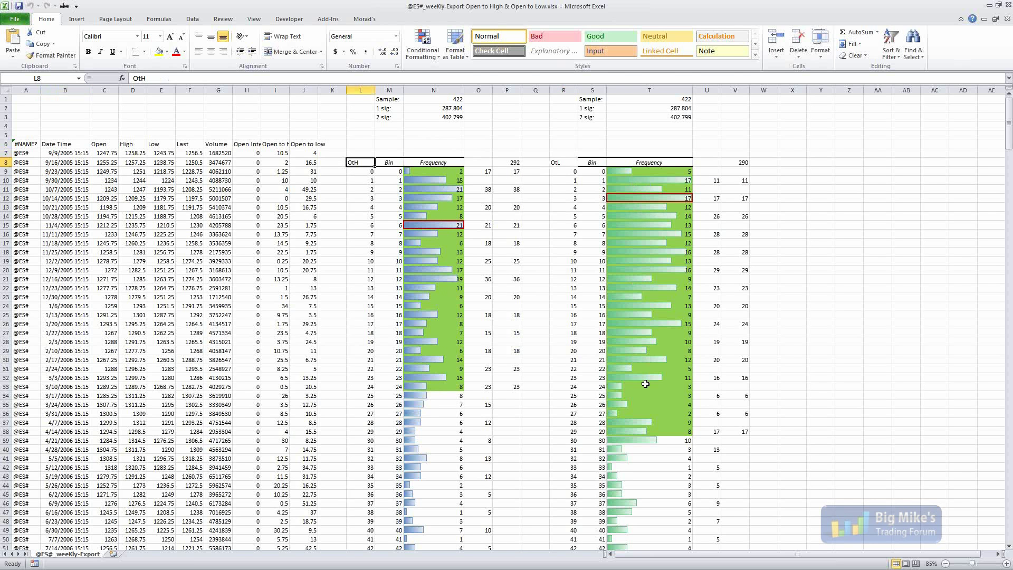
click(995, 8)
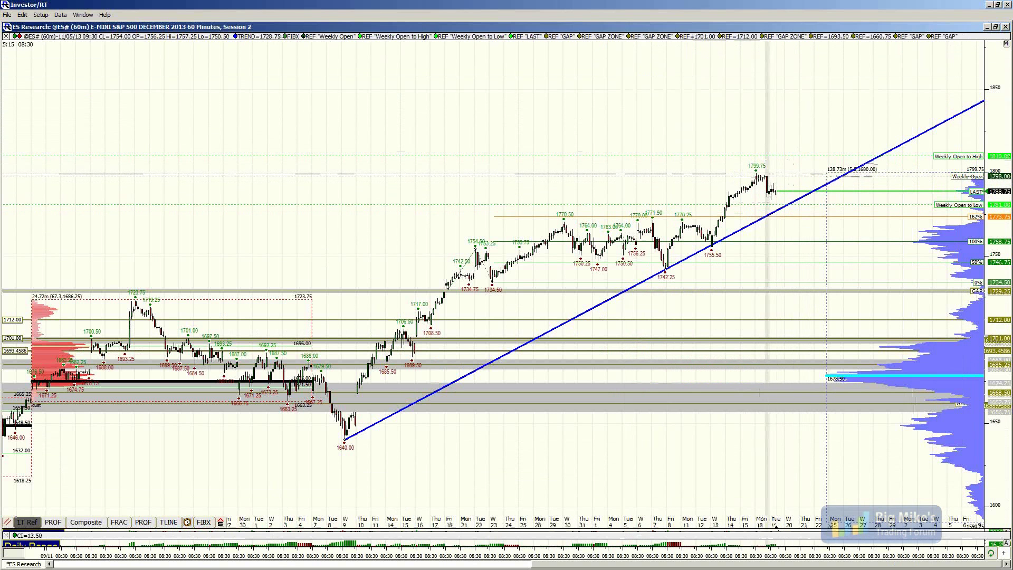
Switch back to the Excel workbook to inspect the OtH frequency at bin 24, and minimize it again.
key(alt+Tab)
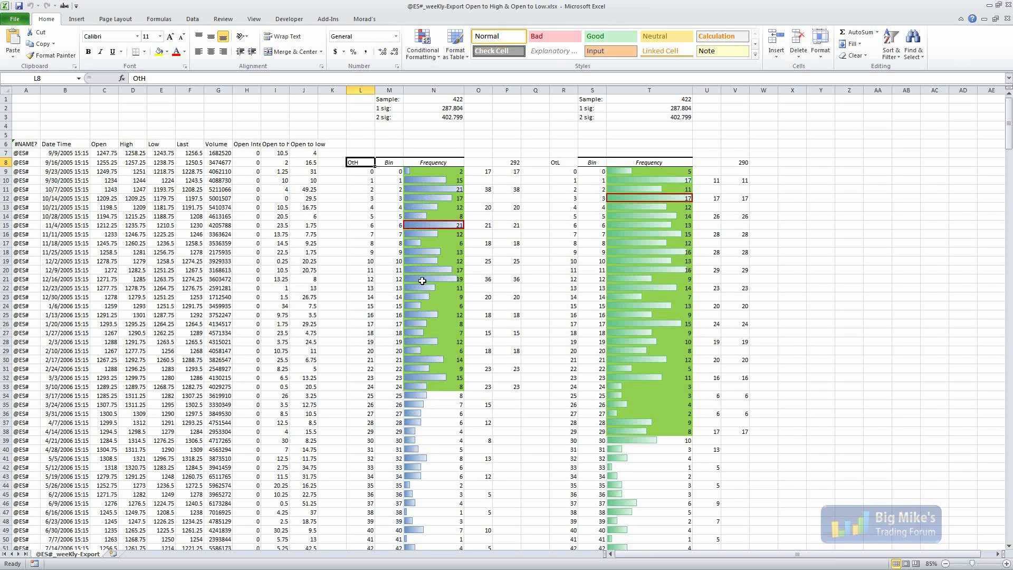
click(425, 385)
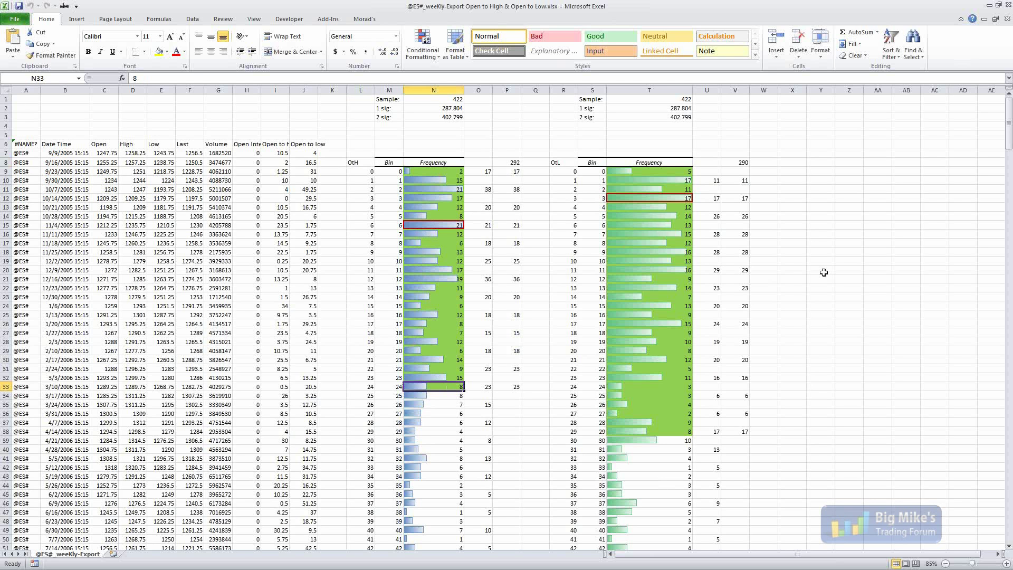
click(990, 6)
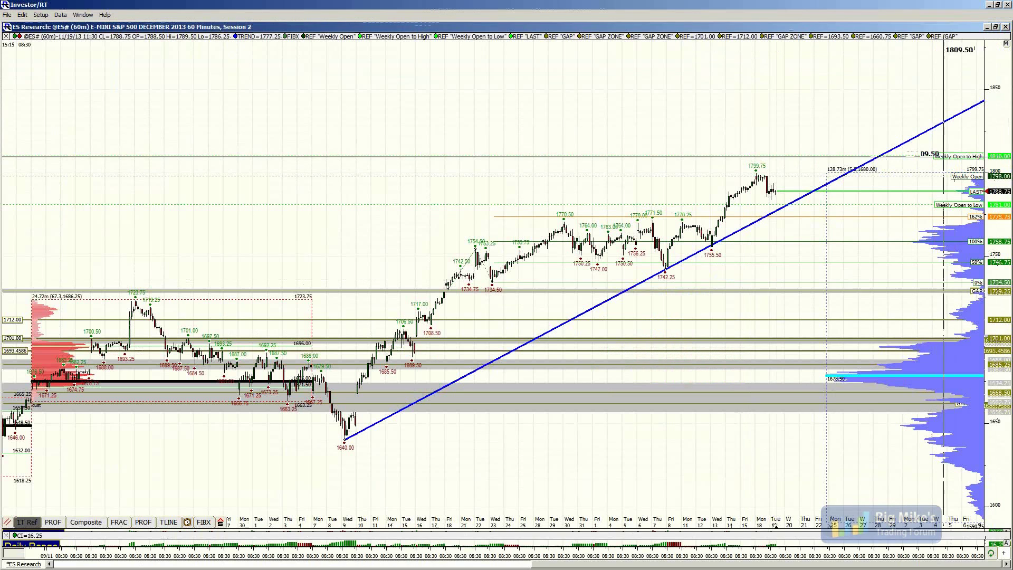
Take the ES Research chart out of its maximized view and move its window down to uncover the minimized charts.
double_click(543, 27)
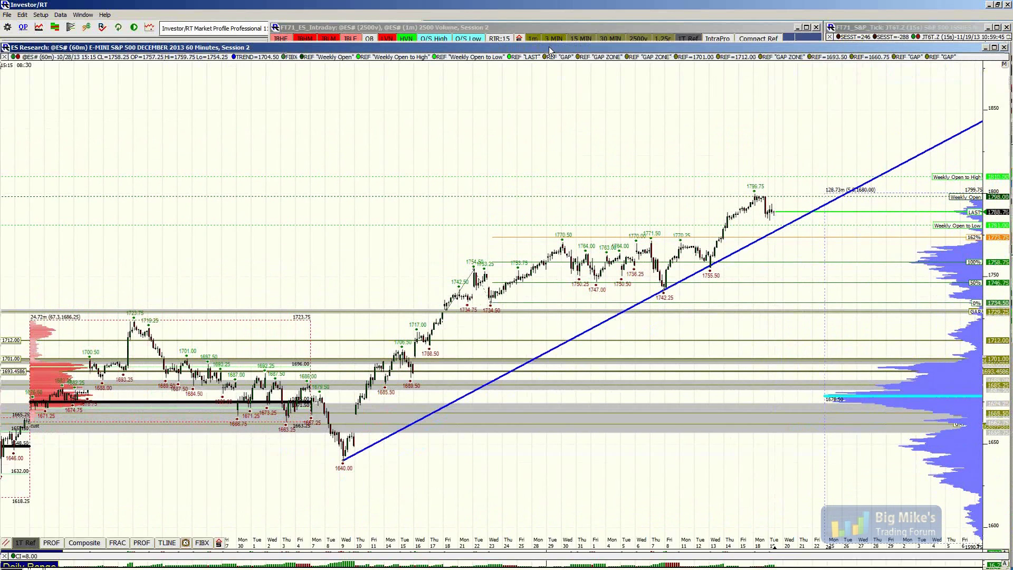
double_click(550, 48)
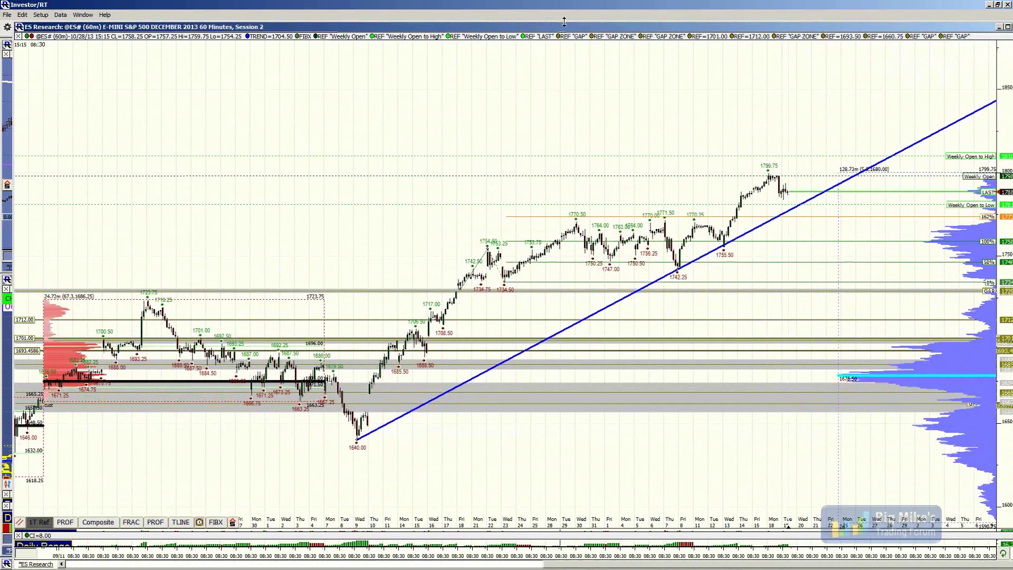
drag(560, 27, 536, 79)
View the ES Weekly chart and minimize it again.
right_click(284, 564)
click(278, 498)
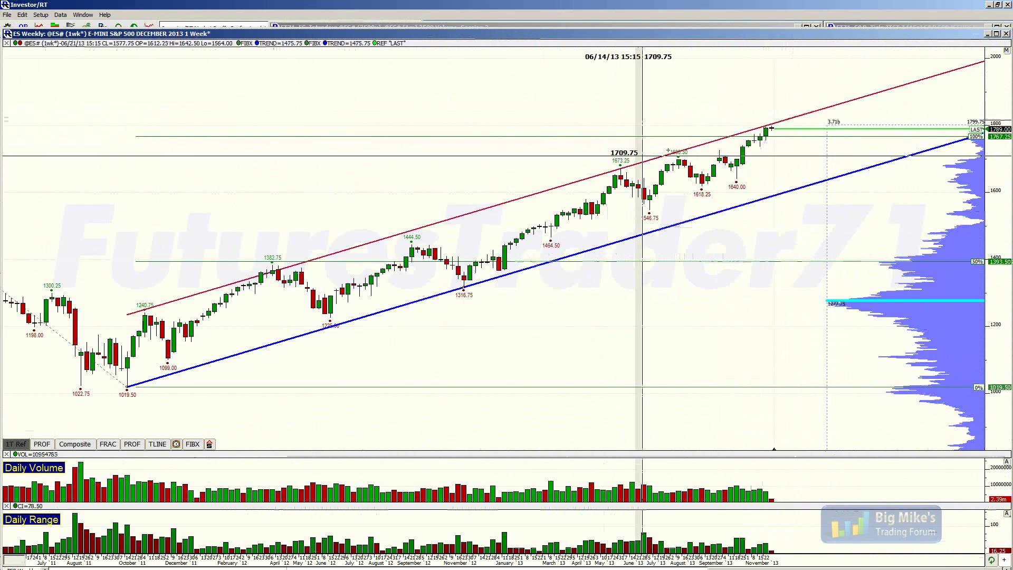
click(988, 34)
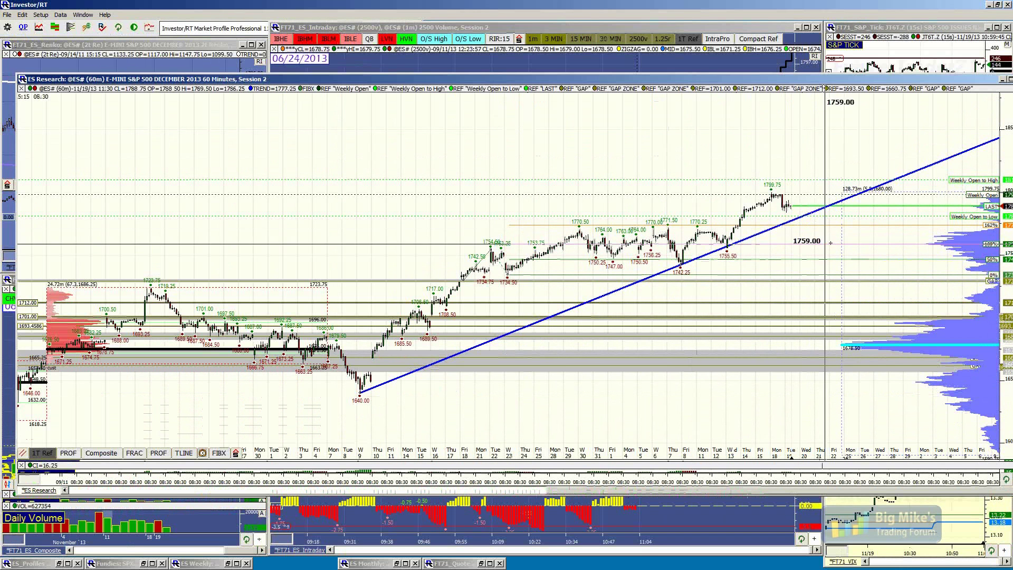
Reposition the ES Research chart window so its weekly open levels and price axis are readable.
drag(856, 81, 814, 50)
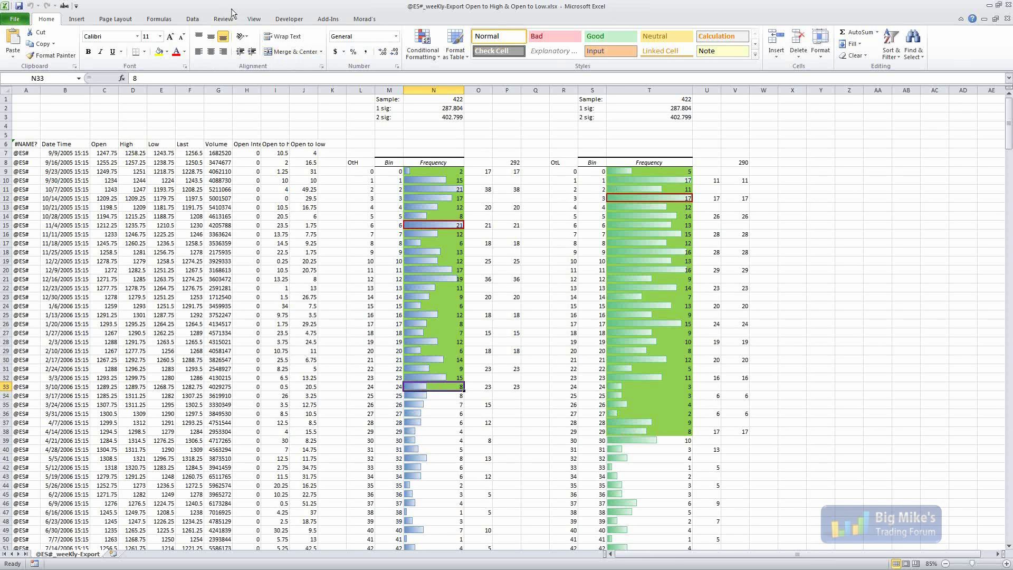
key(alt+Tab)
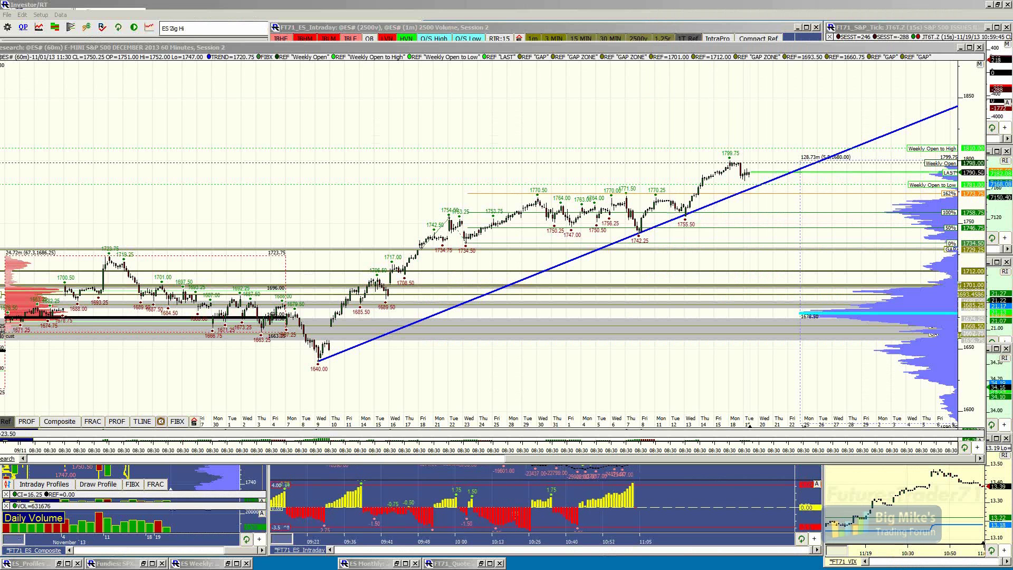
Switch to ES Weekly Range Study.xlsx in Excel, maximize it, and widen the Date Time column on Sheet1 to fit its dates.
key(alt+Tab)
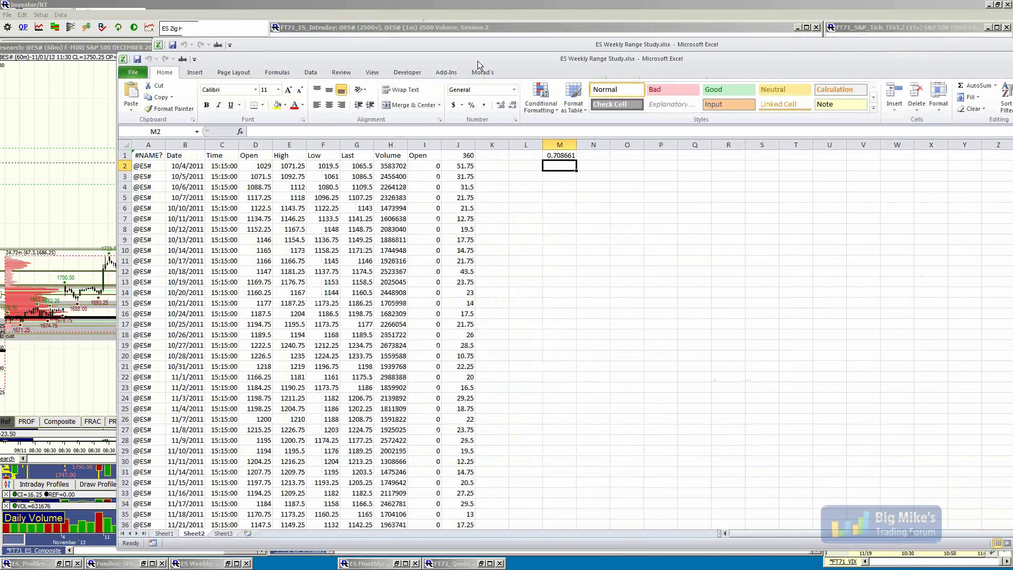
double_click(477, 61)
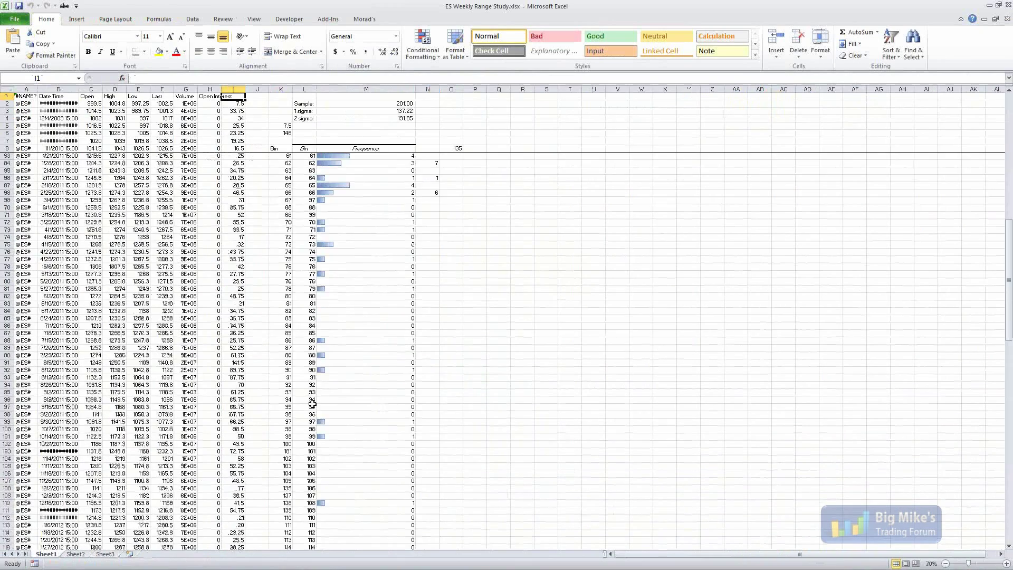
scroll(312, 404, up, 18)
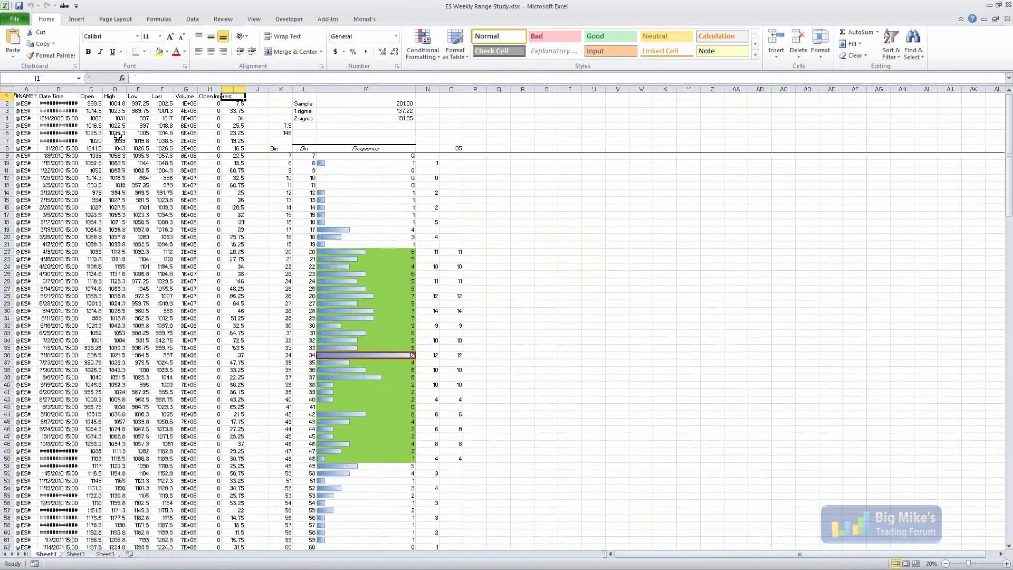
double_click(79, 90)
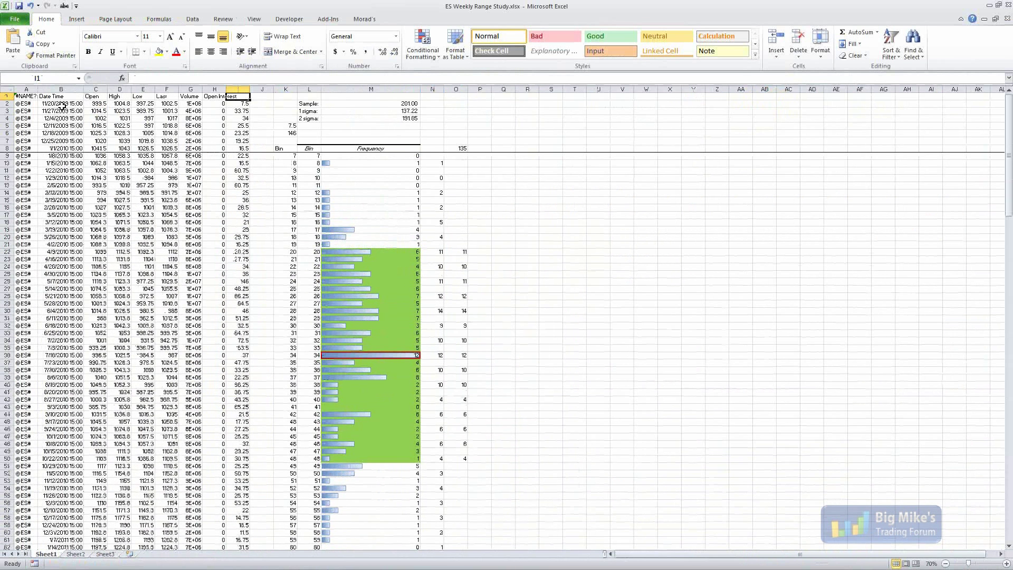
Inspect the sample formula and the frequency at bin 20, where the green range begins, and minimize the workbook.
click(408, 105)
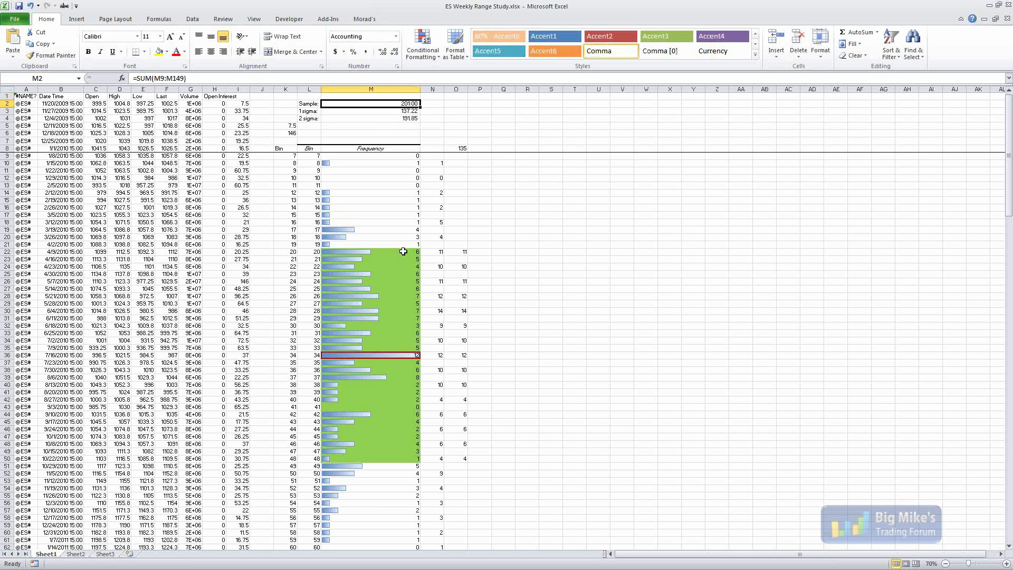
click(357, 254)
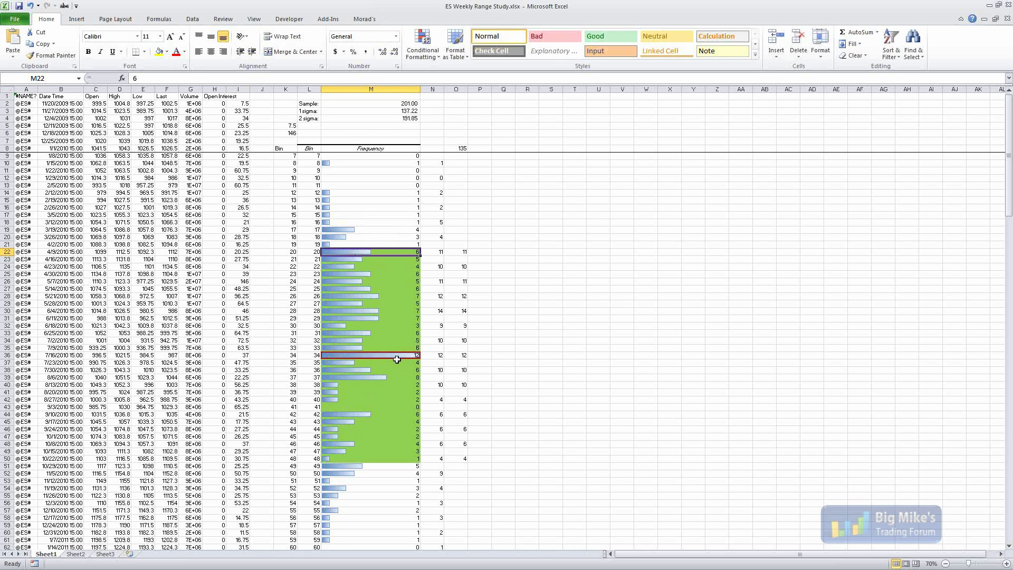
click(989, 6)
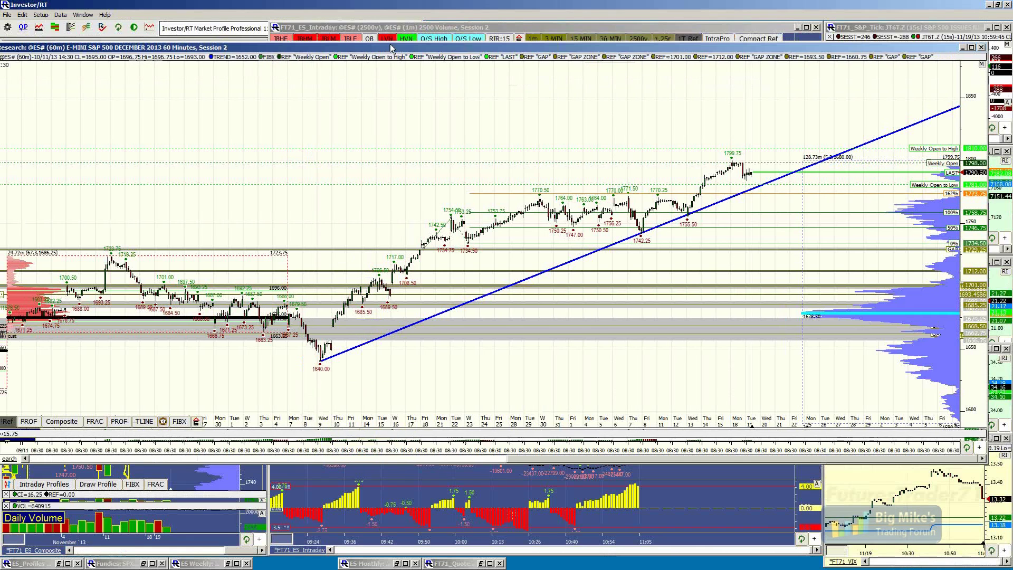
Move the ES Research chart window up slightly and minimize it to return to the intraday workspace.
drag(391, 48, 390, 38)
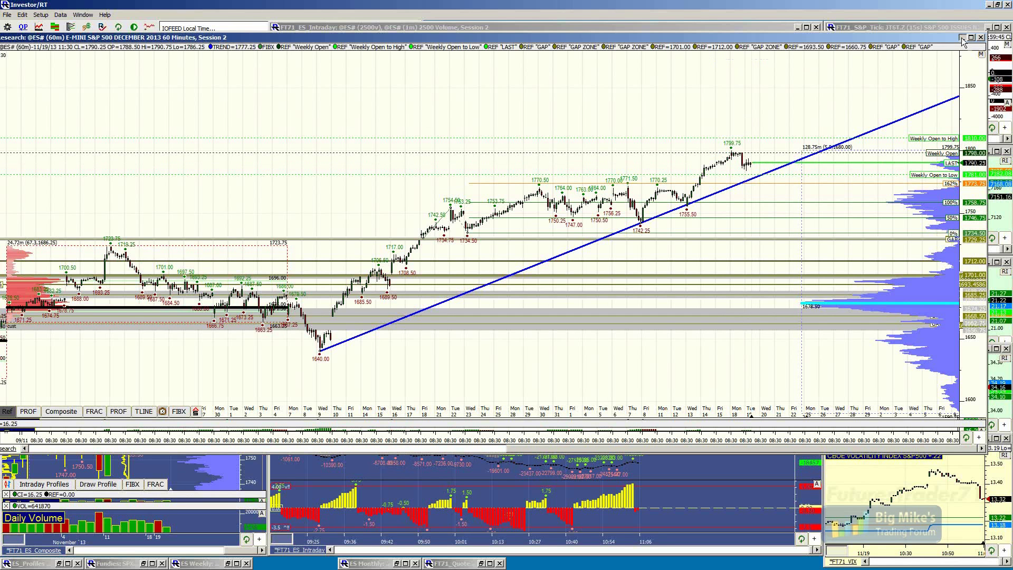
click(962, 37)
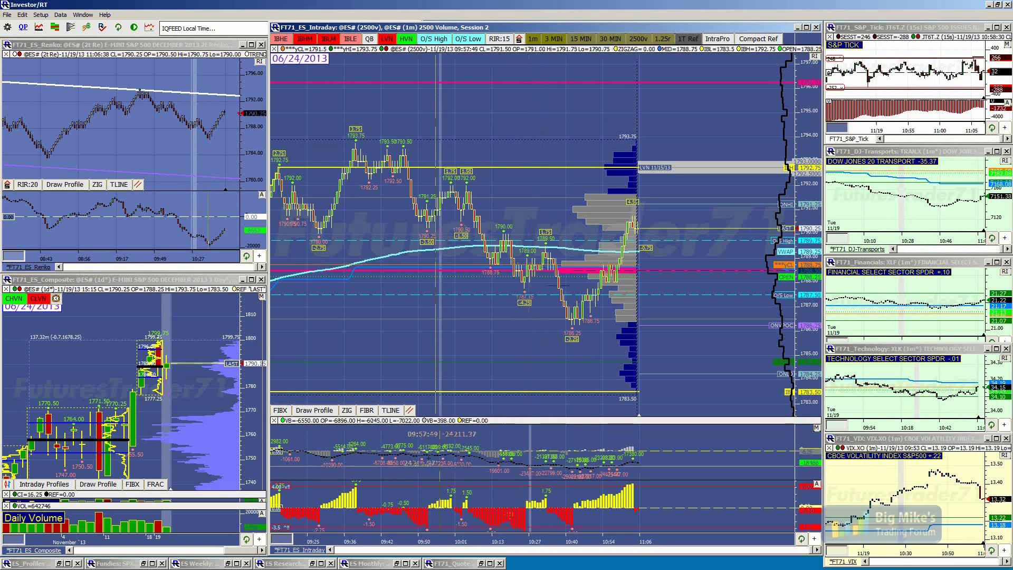
Restore the ES Research chart, examine recent price action against the Weekly Open, Open to High and Open to Low levels, and minimize it.
click(177, 564)
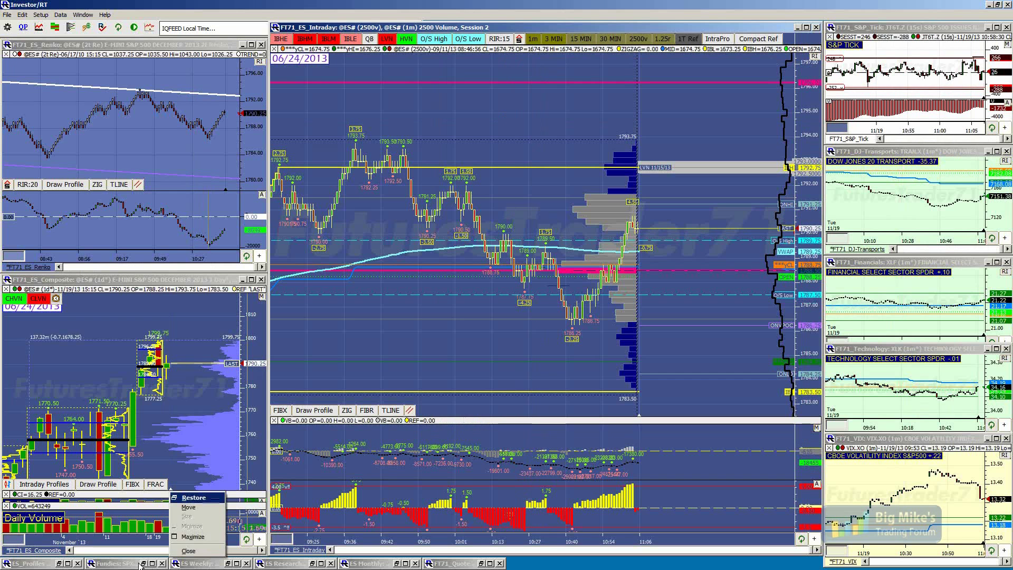
click(285, 564)
click(285, 564)
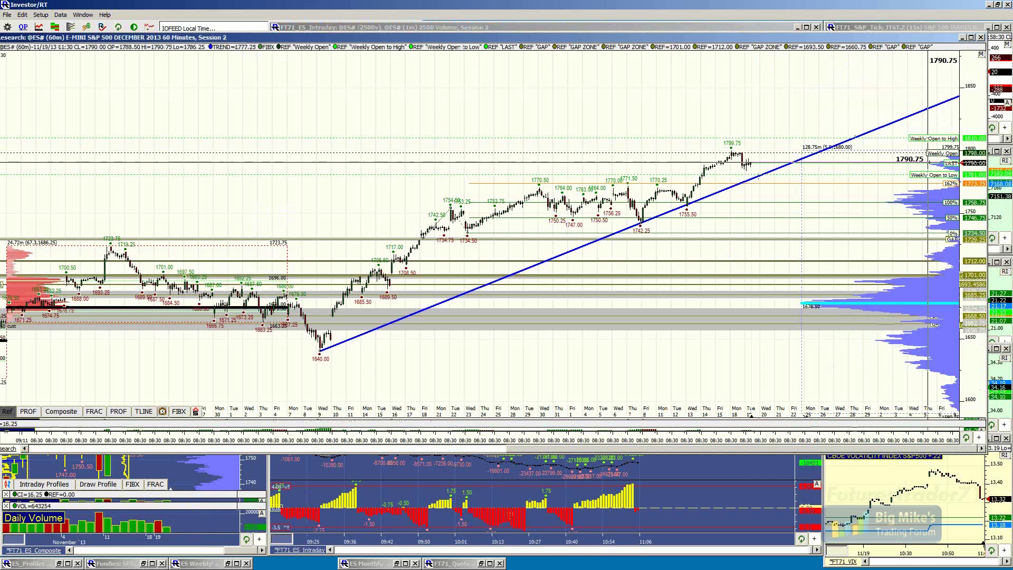
scroll(759, 227, up, 5)
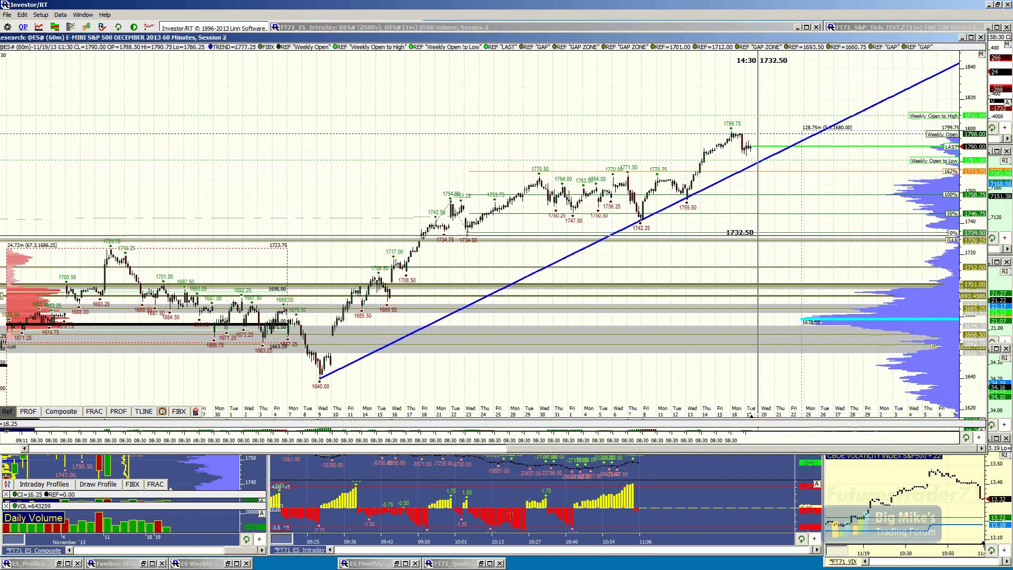
scroll(758, 238, up, 10)
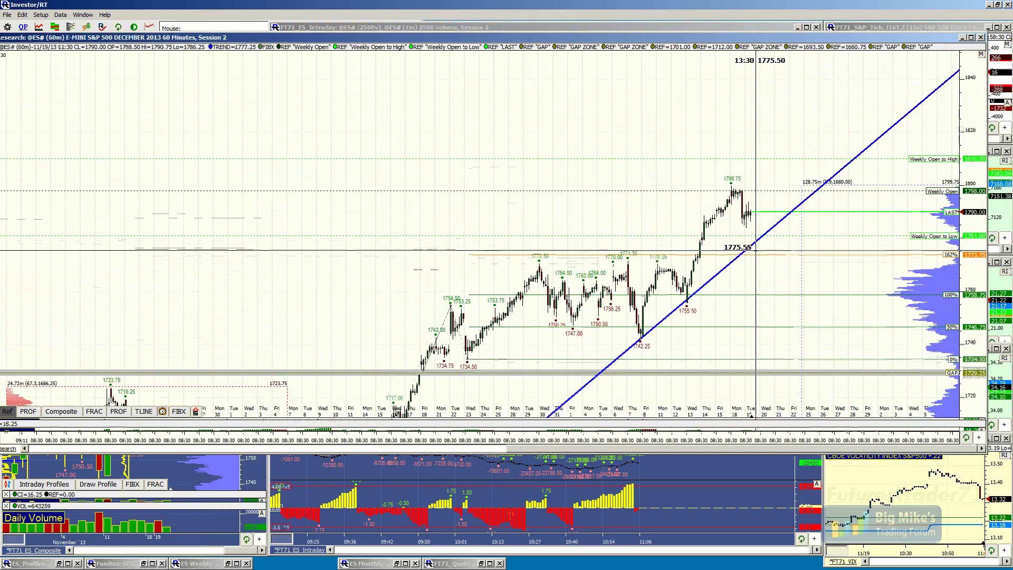
scroll(759, 254, up, 5)
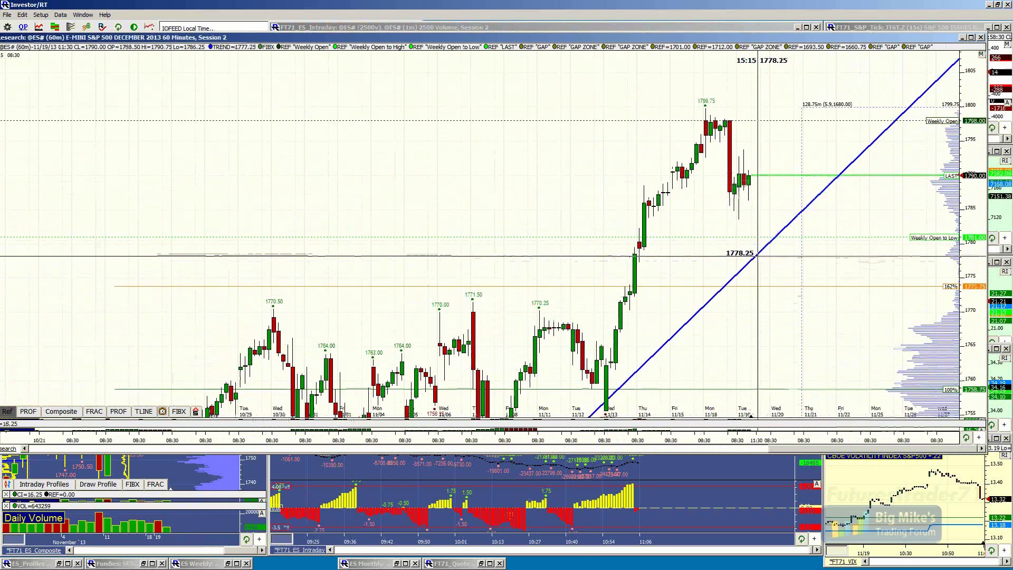
scroll(758, 253, down, 1)
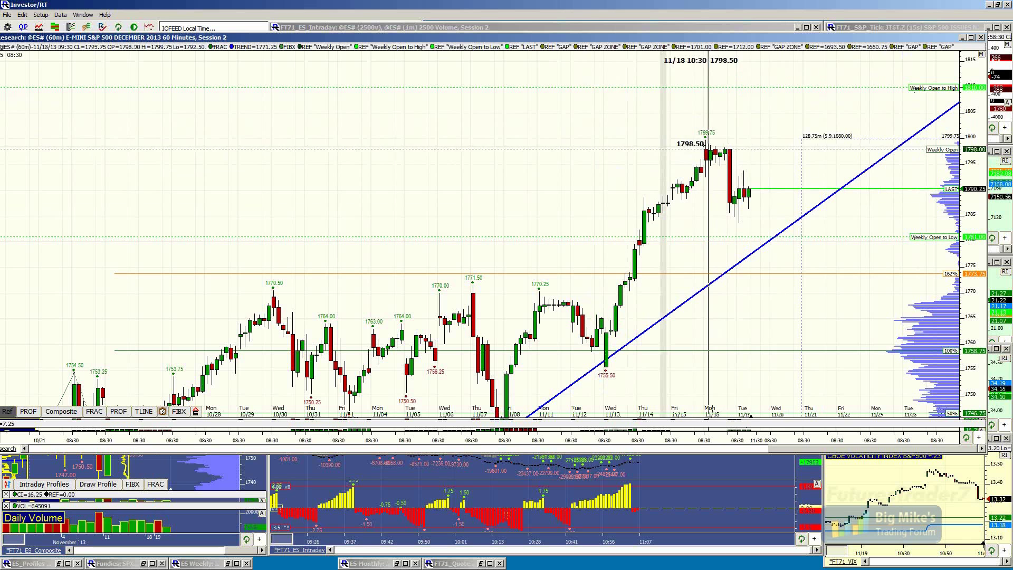
click(962, 38)
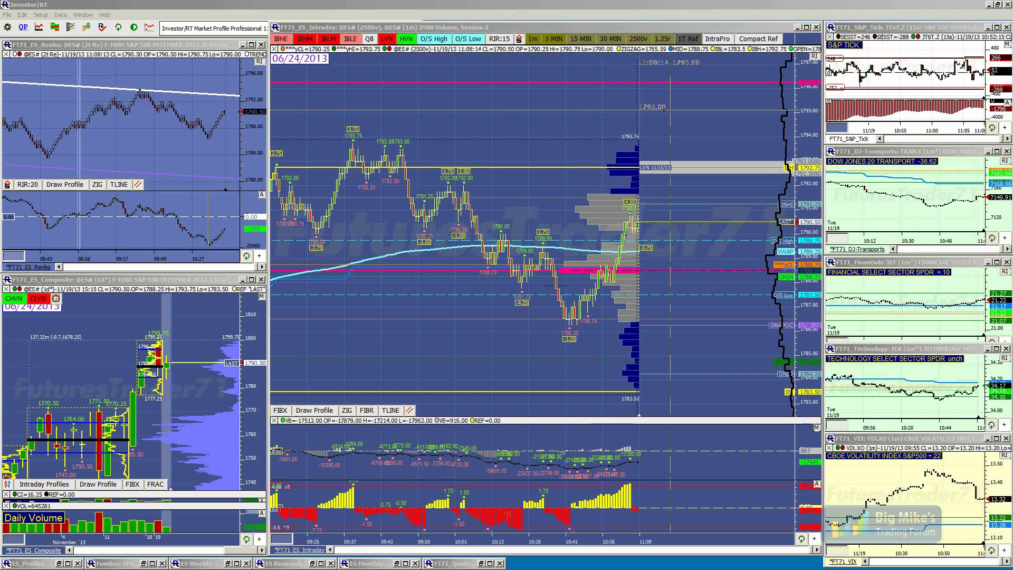
Maximize the FT71_ES_Intraday chart and display the overnight session in 15-minute bars.
double_click(512, 28)
click(314, 39)
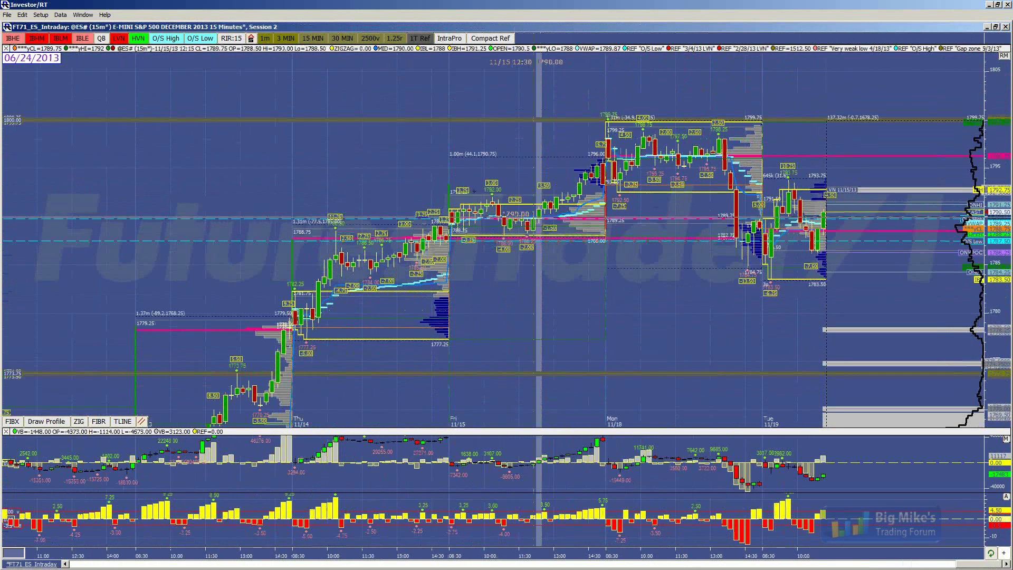
click(250, 40)
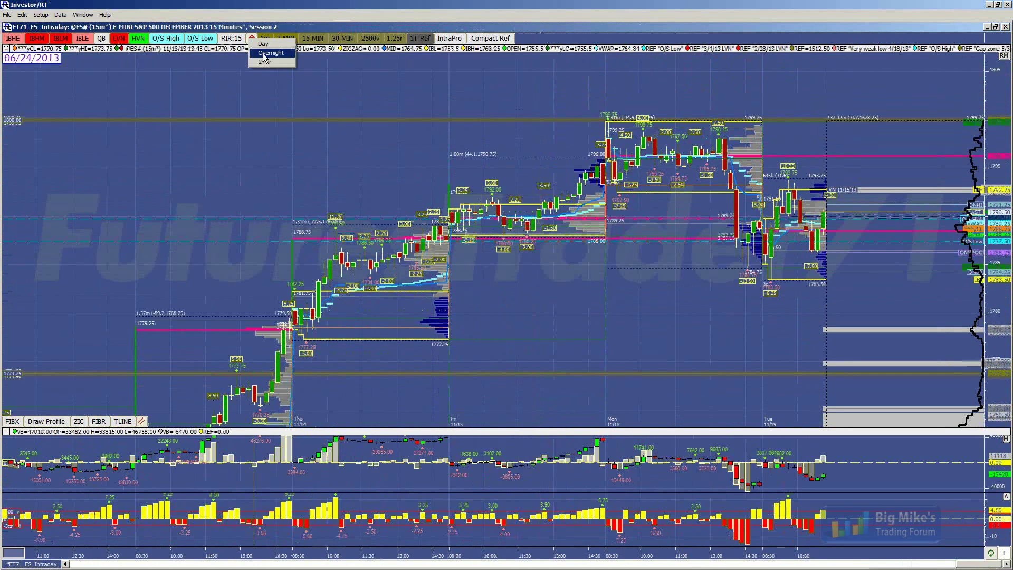
click(264, 54)
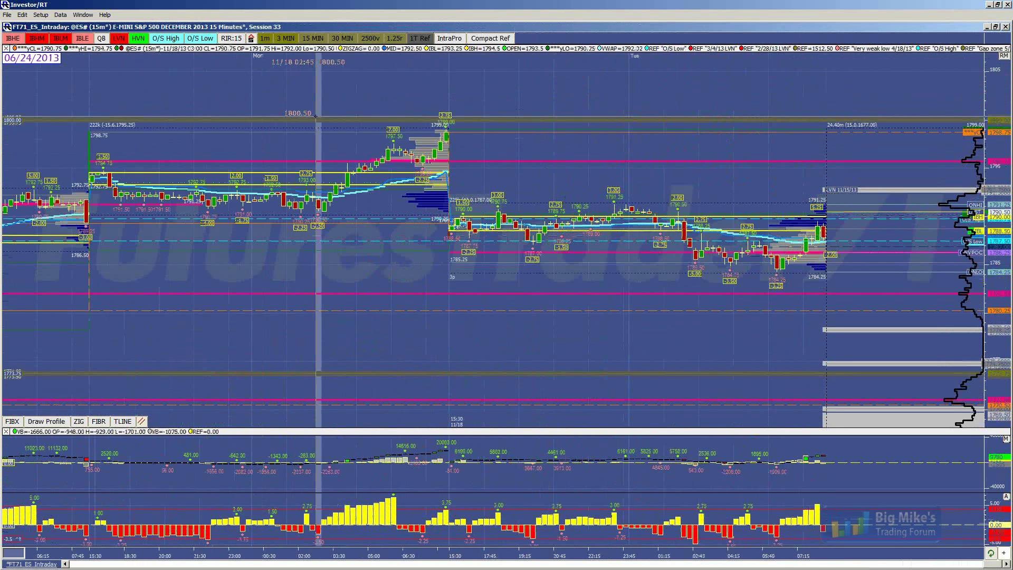
Examine the overnight session profiles for Monday and Tuesday against the reference levels on the 15-minute chart.
drag(317, 58, 316, 115)
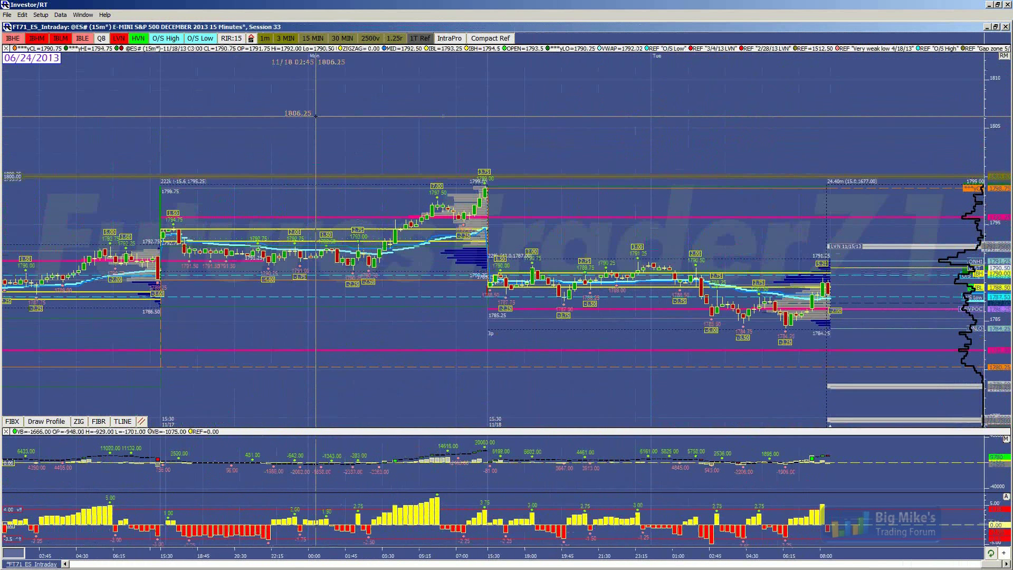
scroll(316, 115, up, 2)
scroll(316, 114, down, 2)
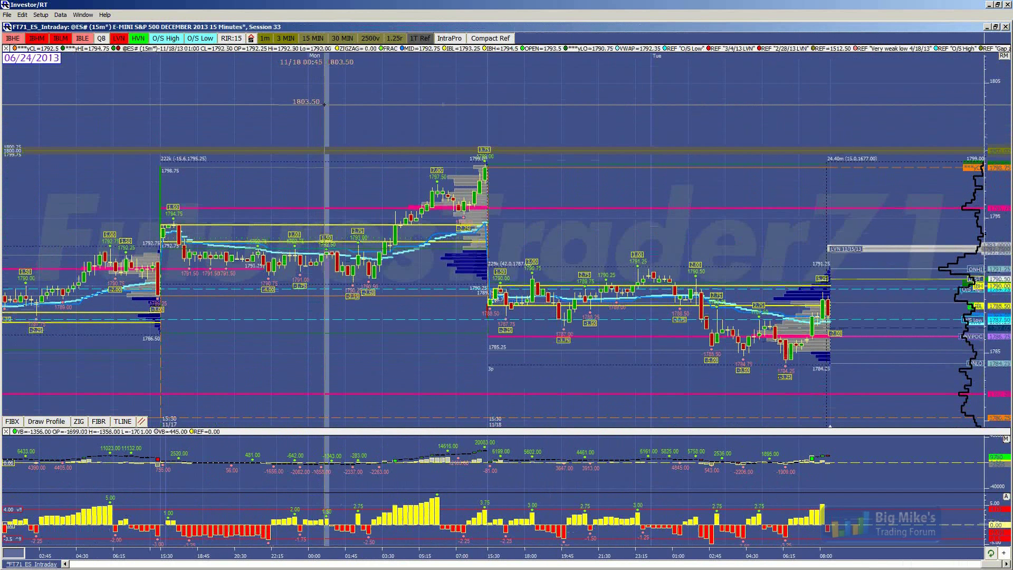
drag(324, 104, 324, 85)
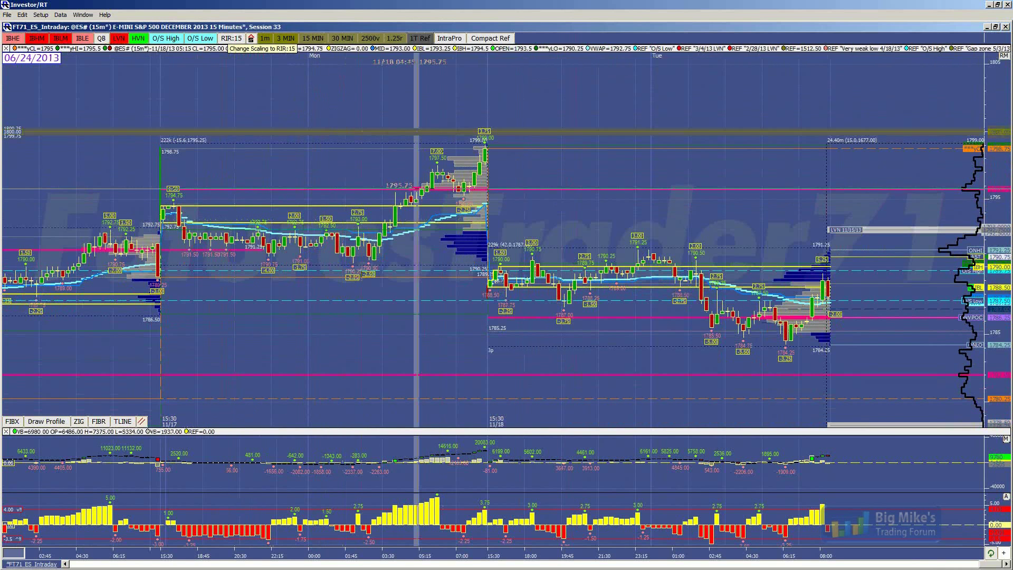
scroll(417, 187, down, 1)
scroll(417, 186, up, 1)
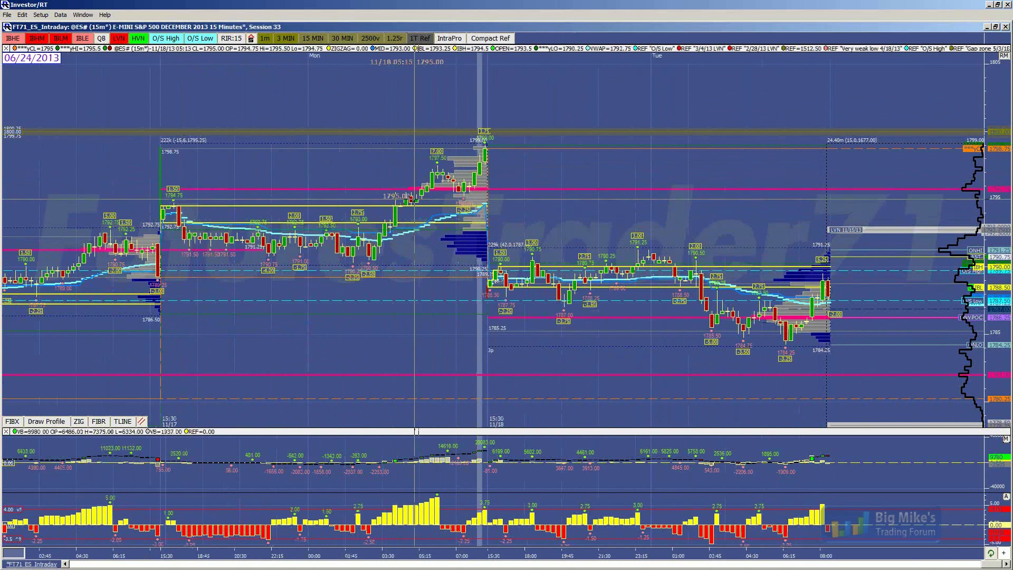
scroll(402, 206, down, 1)
scroll(391, 206, up, 1)
Switch the intraday chart to the 24 hr session with more bars in view, and enlarge the volume pane below the price pane.
click(252, 39)
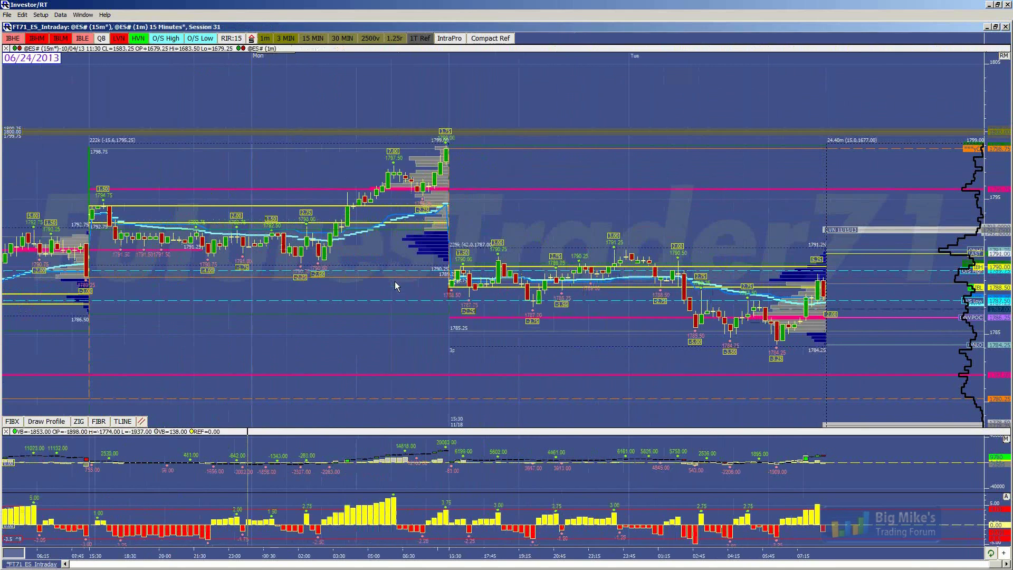
scroll(385, 285, down, 1)
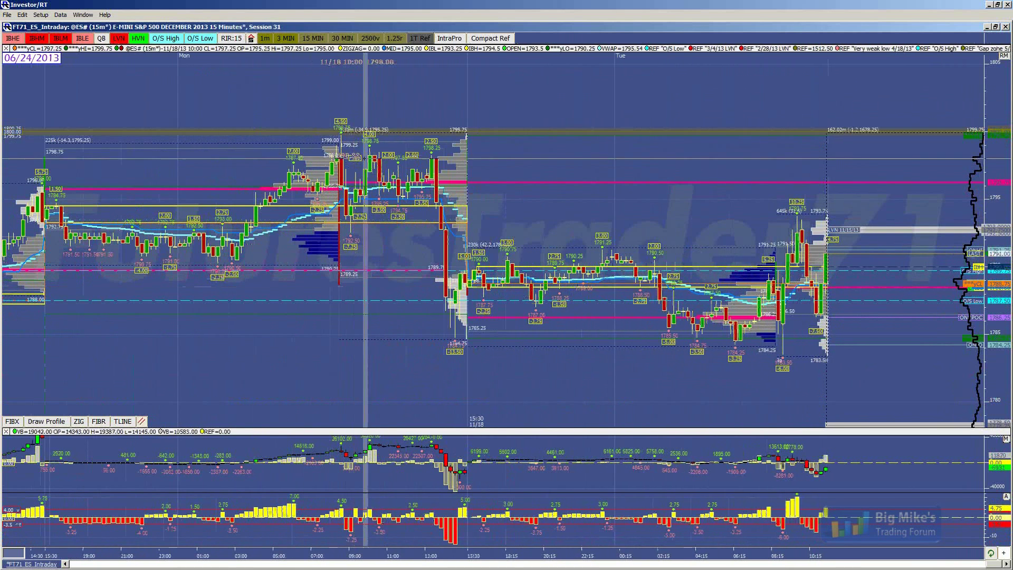
scroll(323, 217, down, 1)
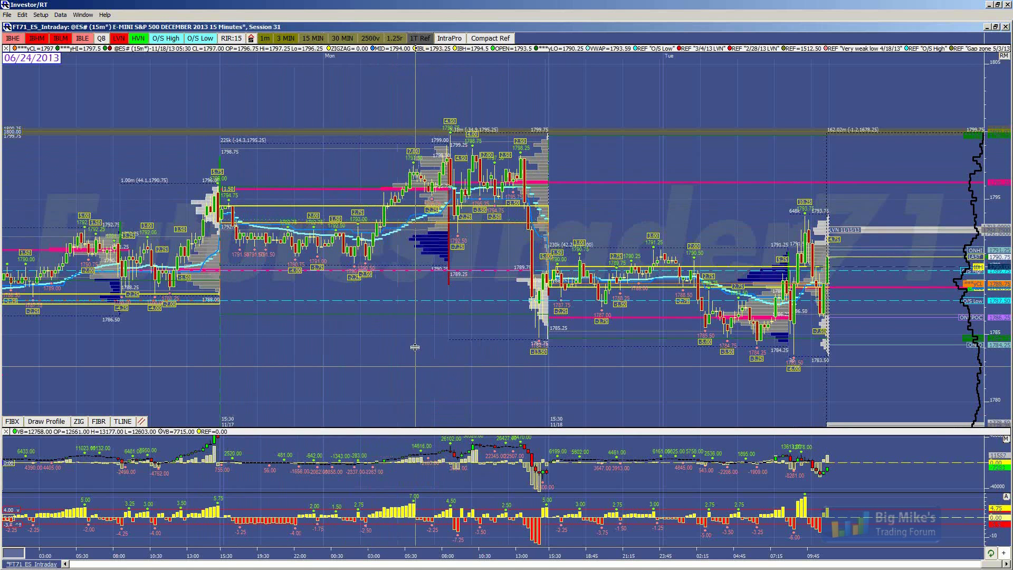
drag(415, 320, 415, 320)
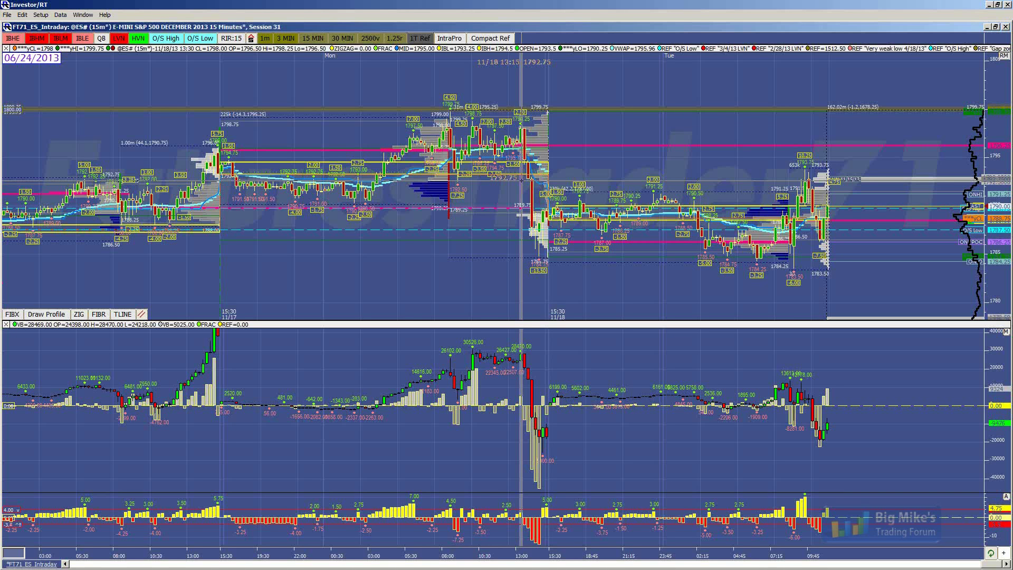
Switch the 15-minute chart to the Day session and enlarge the price pane slightly for the 11/14 to 11/19 profiles.
click(252, 39)
click(259, 48)
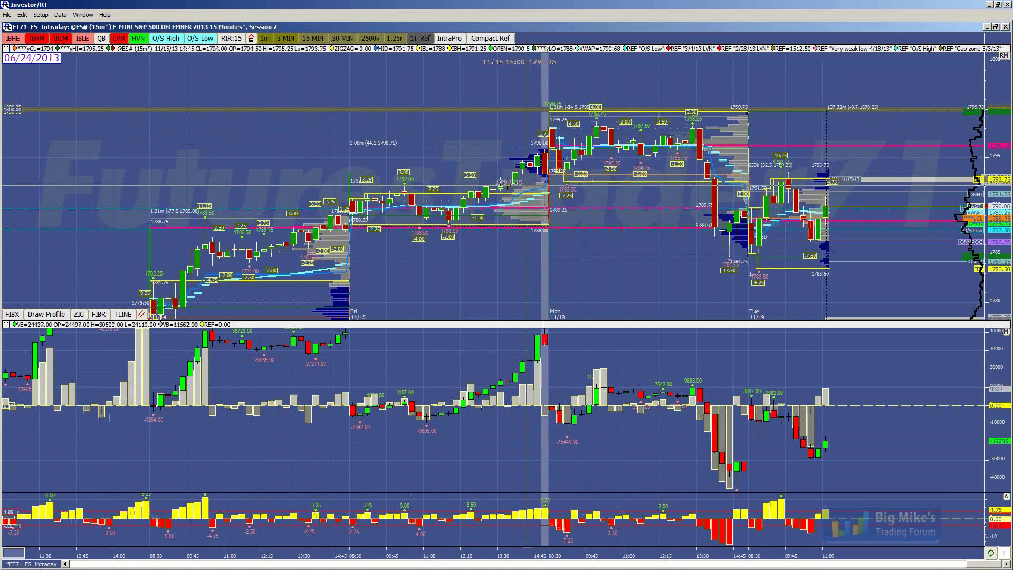
drag(497, 248, 561, 172)
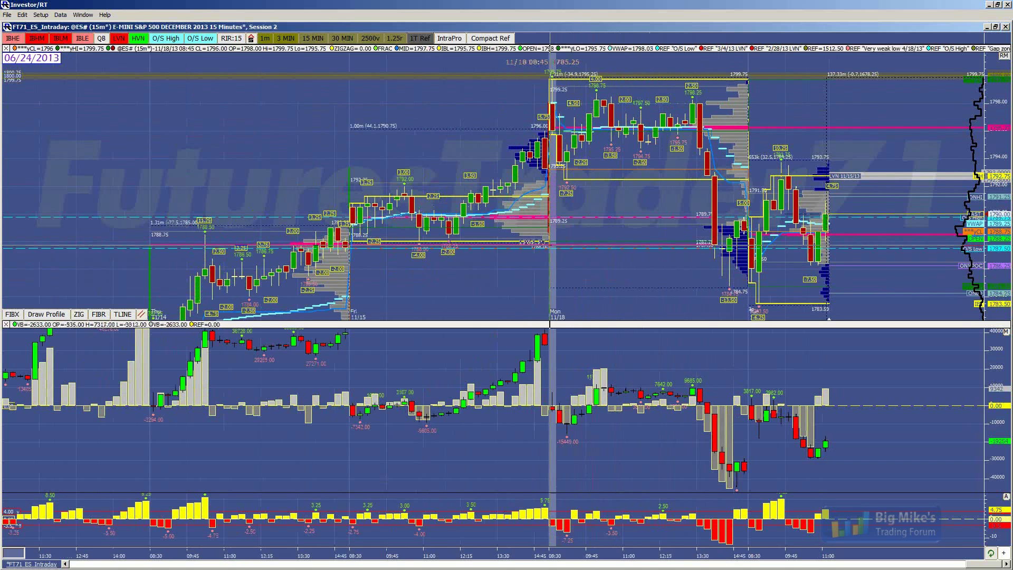
scroll(575, 117, down, 1)
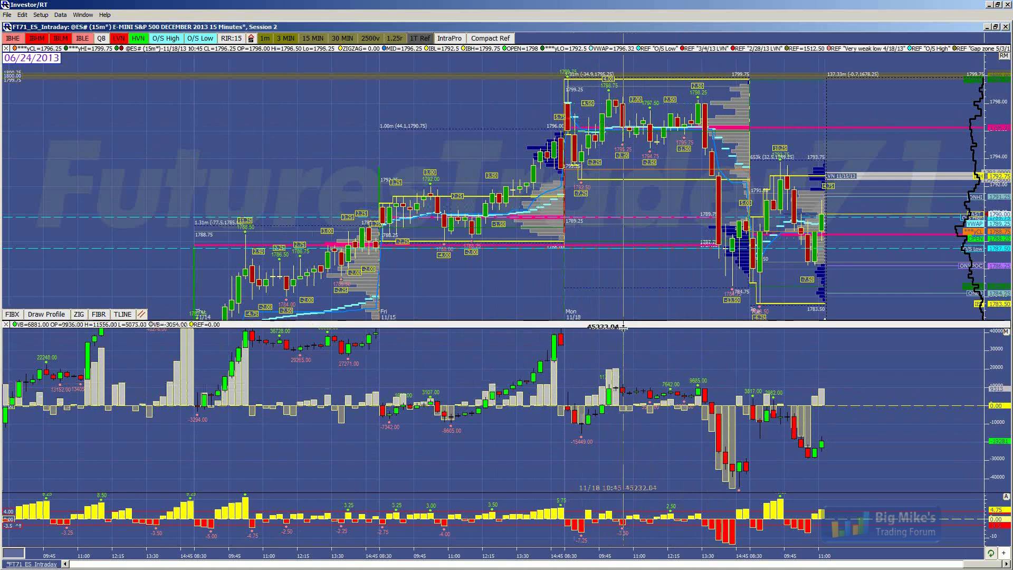
drag(624, 322, 624, 346)
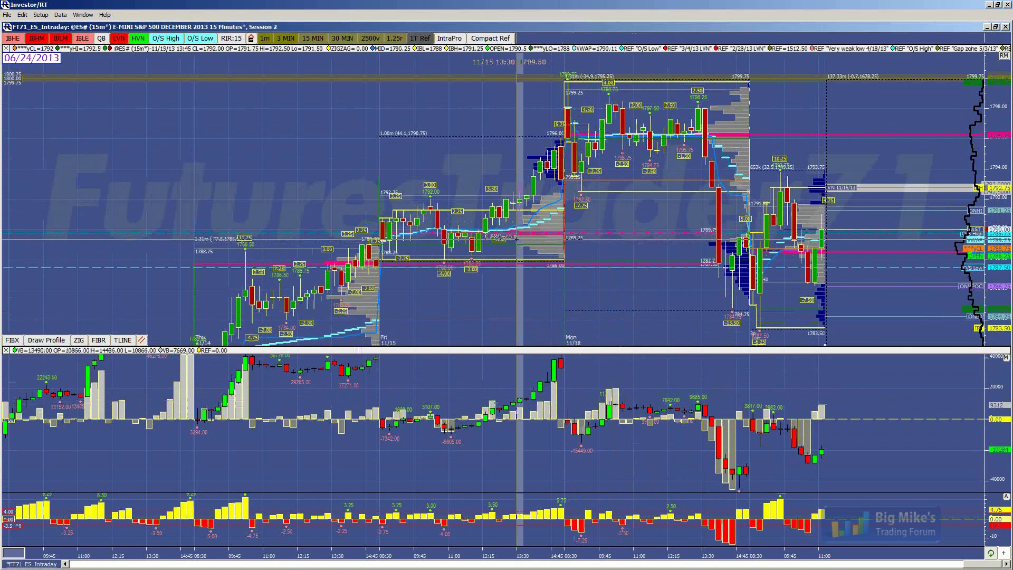
Apply the RIR:15 scaling to the 15-minute chart and adjust the bar spacing around the latest sessions.
click(231, 38)
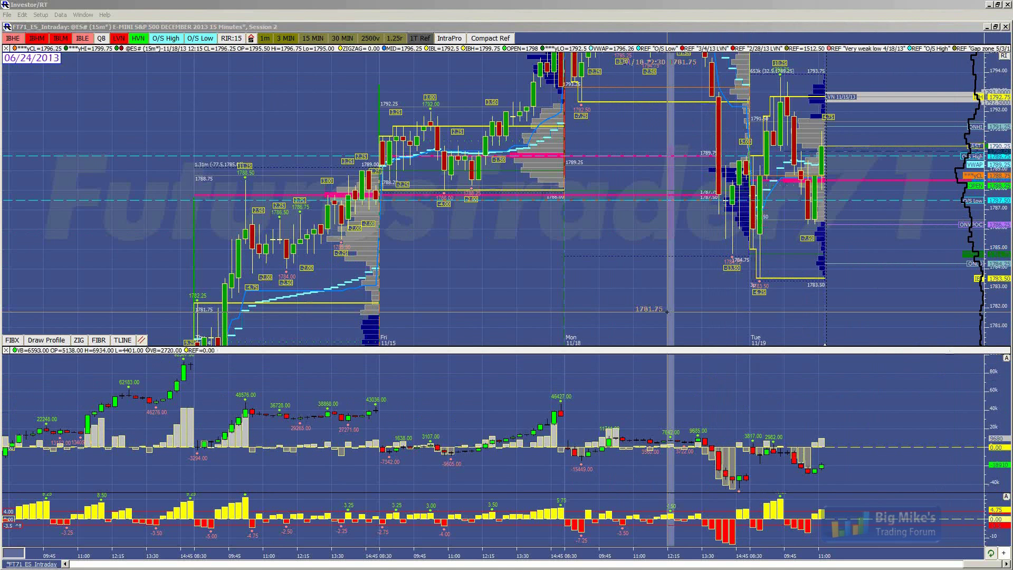
scroll(668, 311, down, 2)
scroll(668, 311, up, 2)
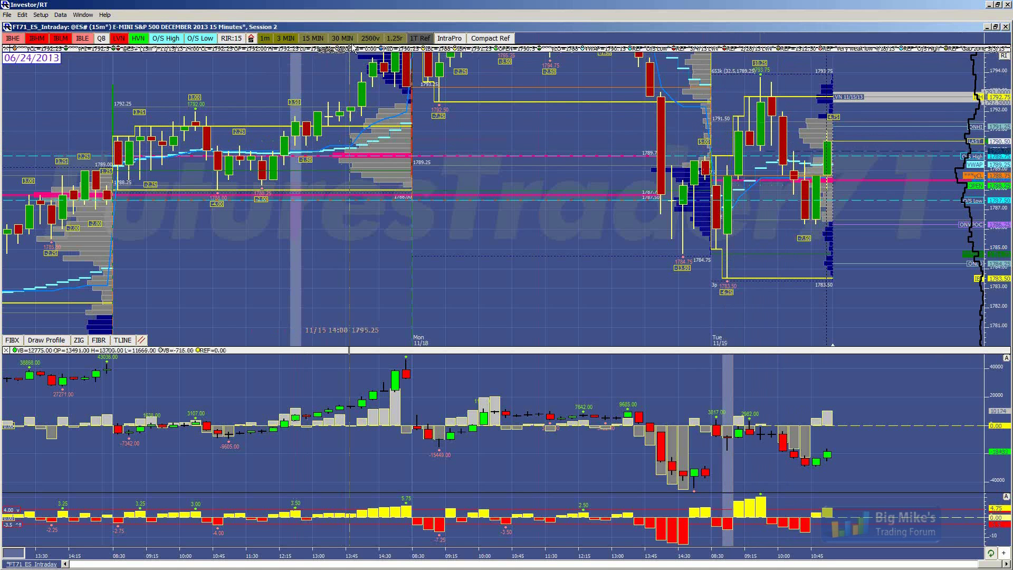
Switch the intraday chart to 2500-volume bars and compress them to show the full 11/19 day session.
key(2)
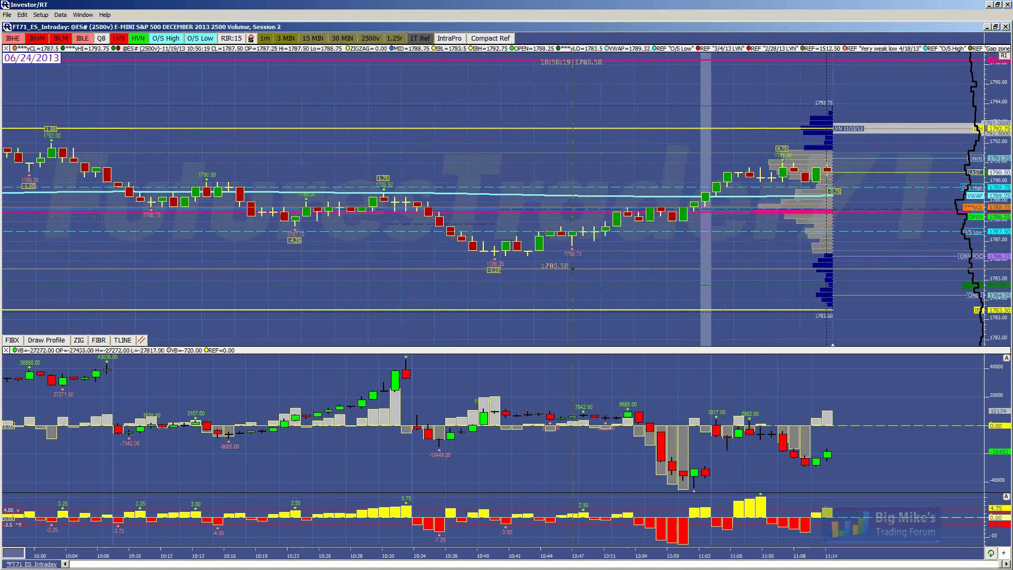
scroll(573, 269, down, 5)
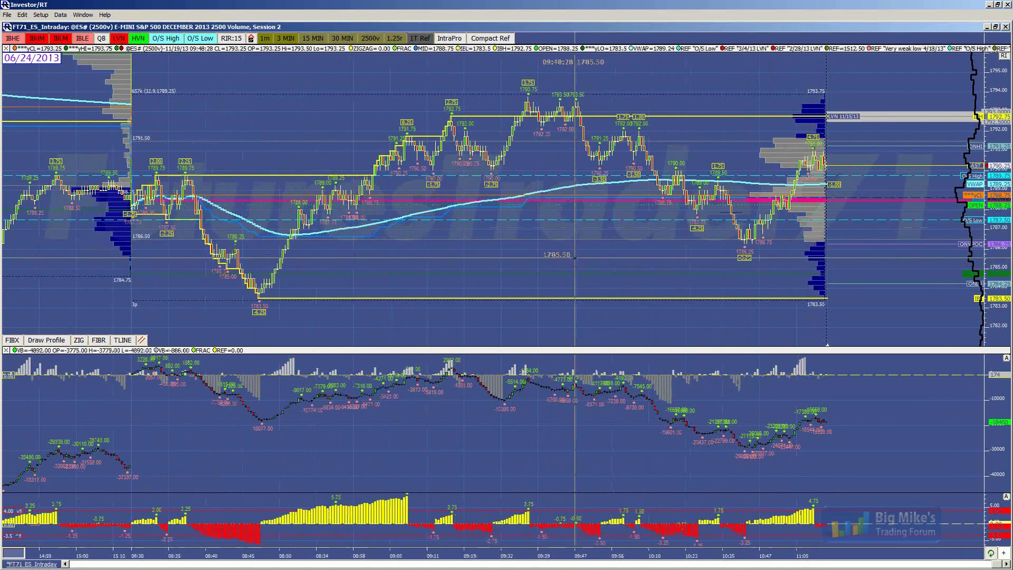
scroll(781, 172, down, 2)
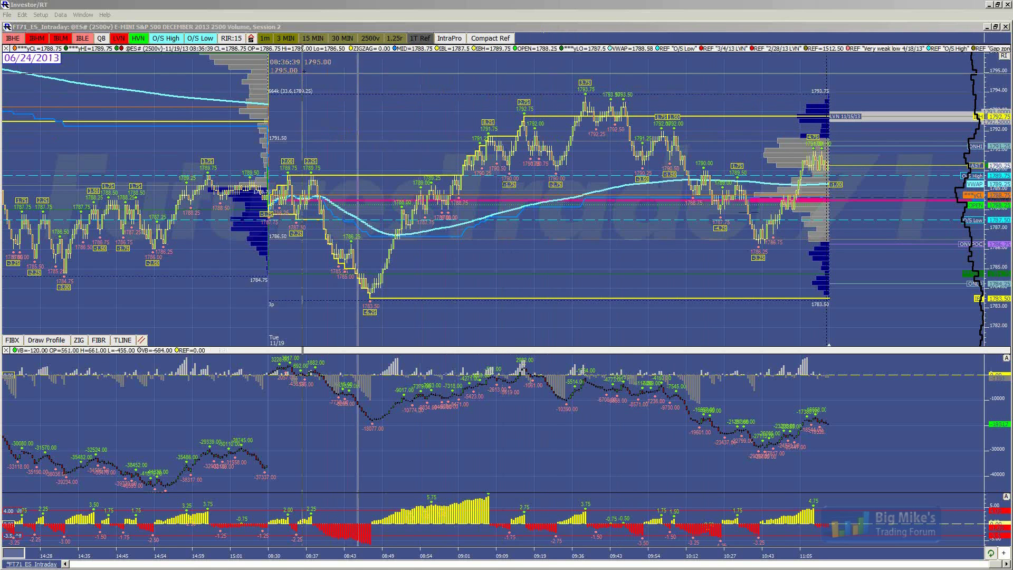
Switch the 2500-volume chart to the 24 hr session and compress the bars to include the overnight trading.
click(250, 40)
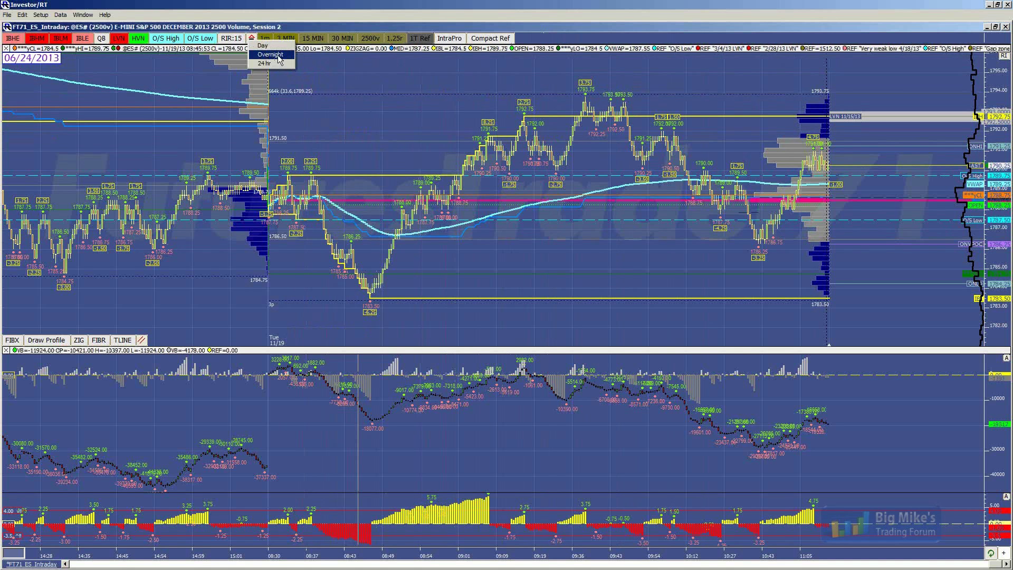
click(272, 66)
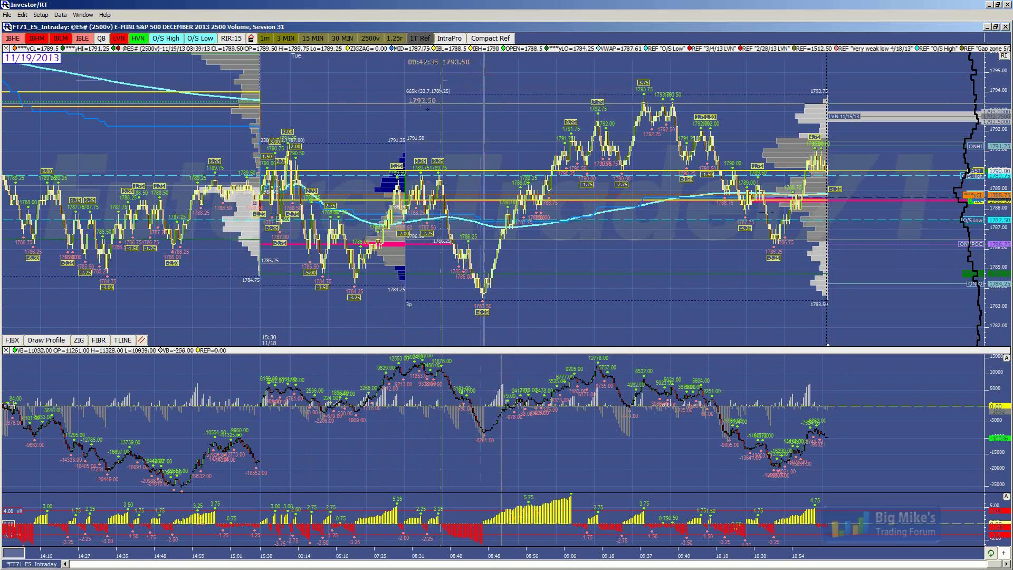
scroll(386, 114, down, 3)
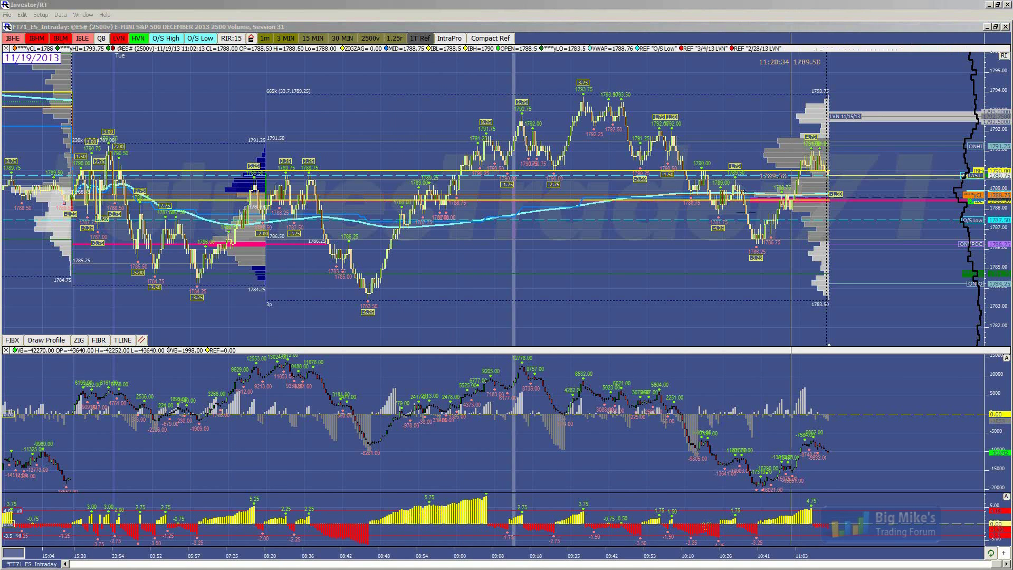
Return the intraday chart to 15-minute bars in the Day session and rescale it to show the full 11/18 and 11/19 ranges.
click(319, 40)
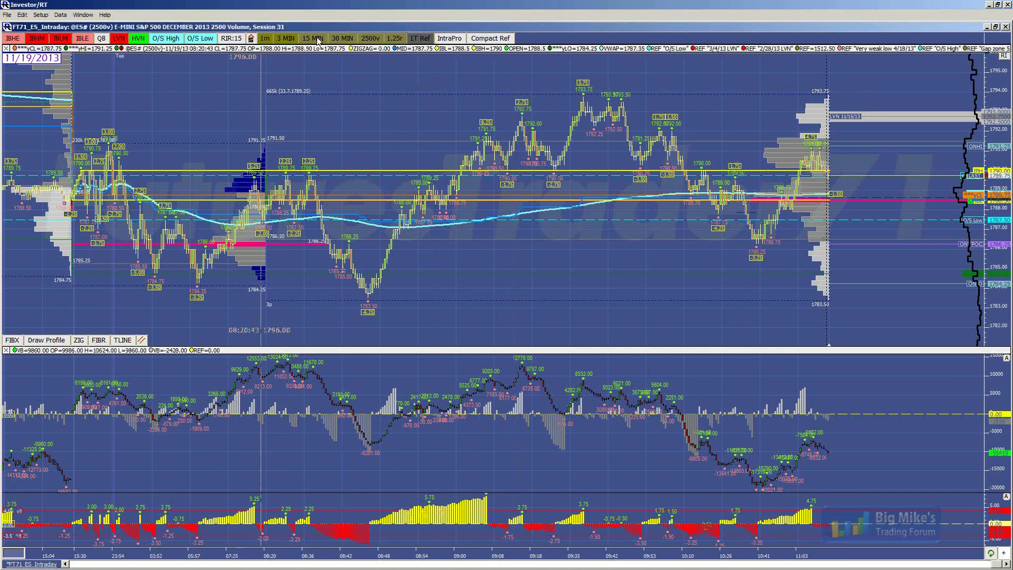
click(252, 39)
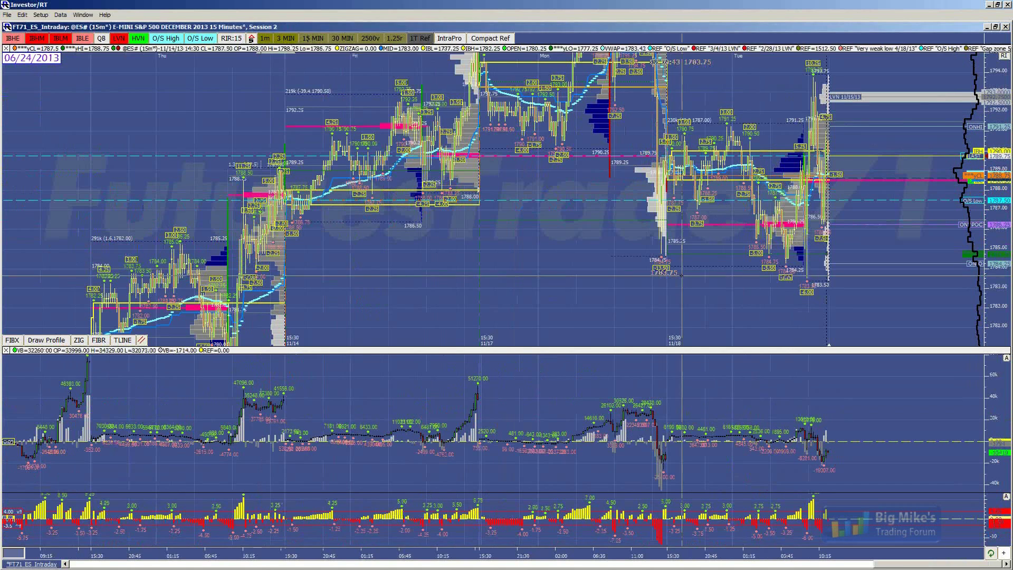
scroll(617, 253, up, 5)
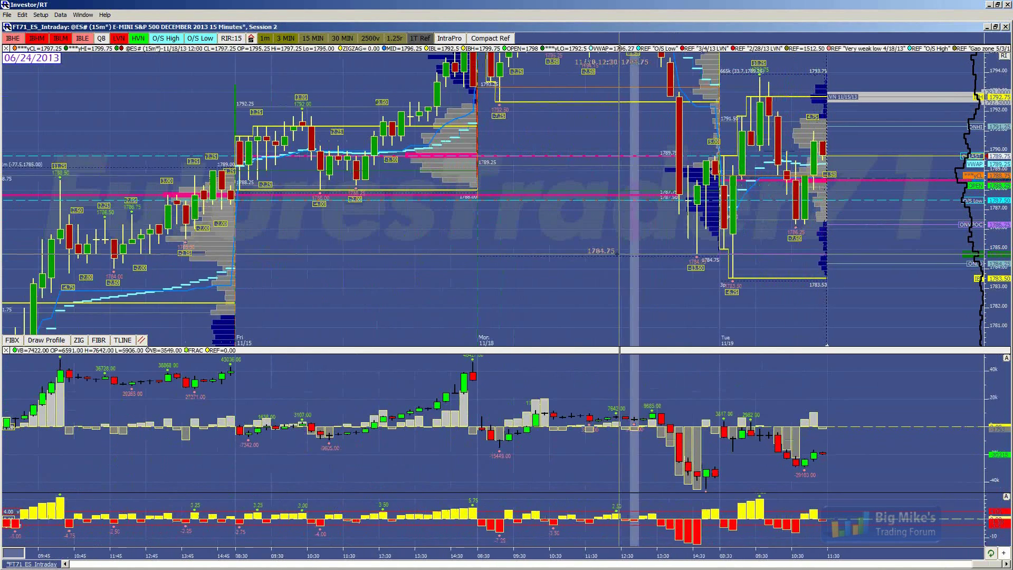
scroll(617, 254, up, 4)
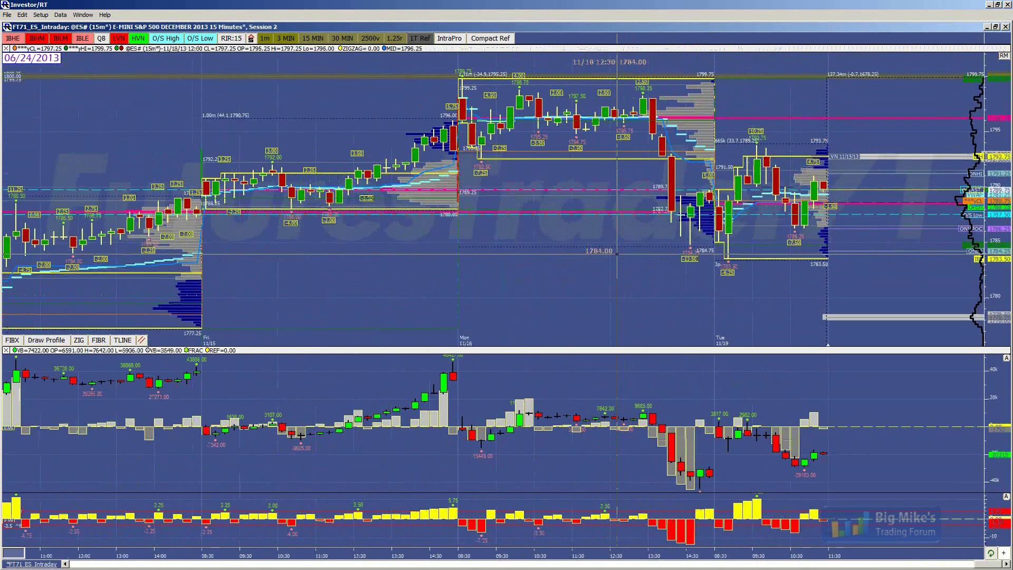
scroll(617, 254, up, 4)
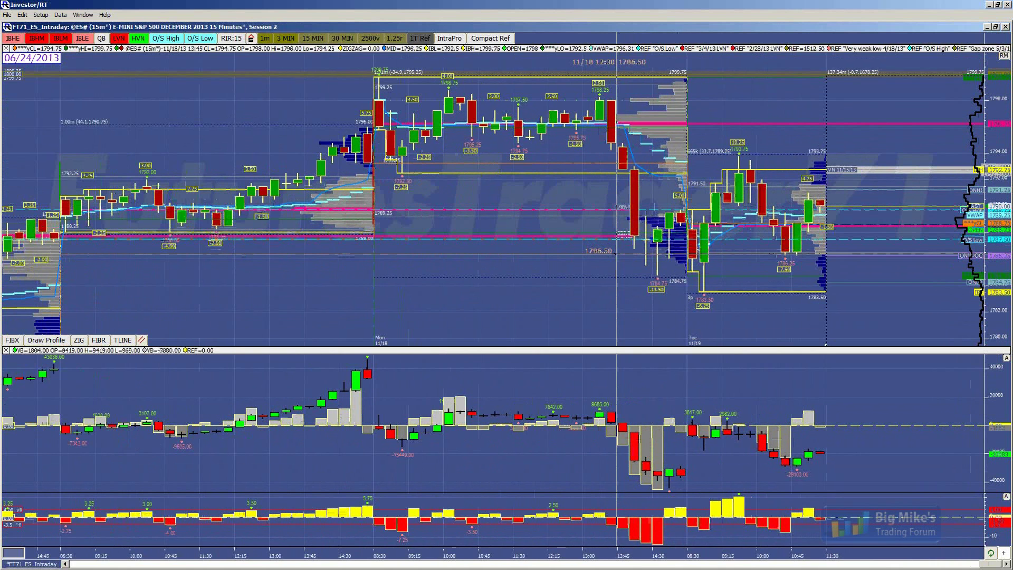
Adjust the bar spacing and price scale of the 15-minute chart to frame the 11/19 session and its nearby levels.
scroll(788, 294, down, 4)
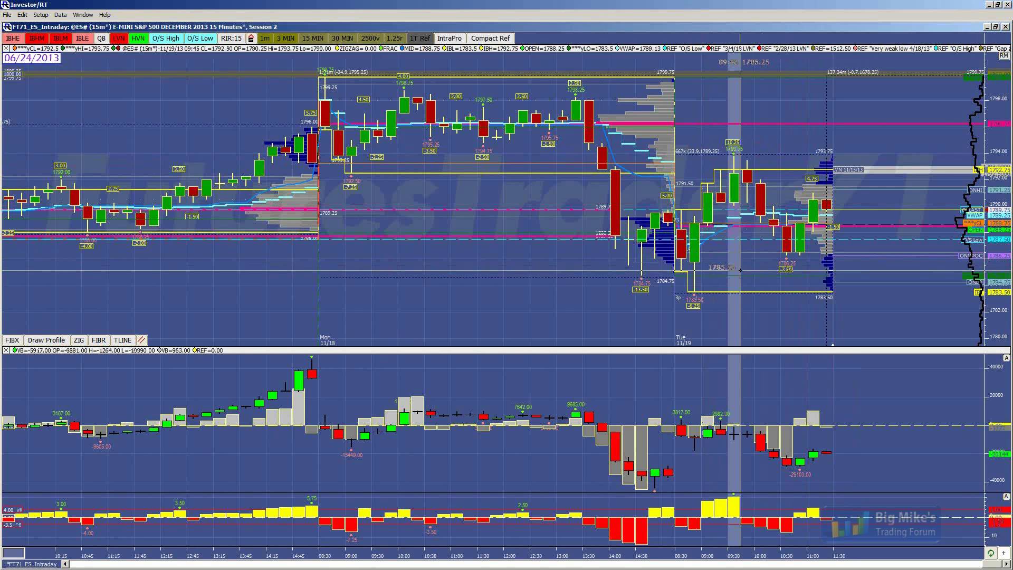
scroll(751, 268, up, 4)
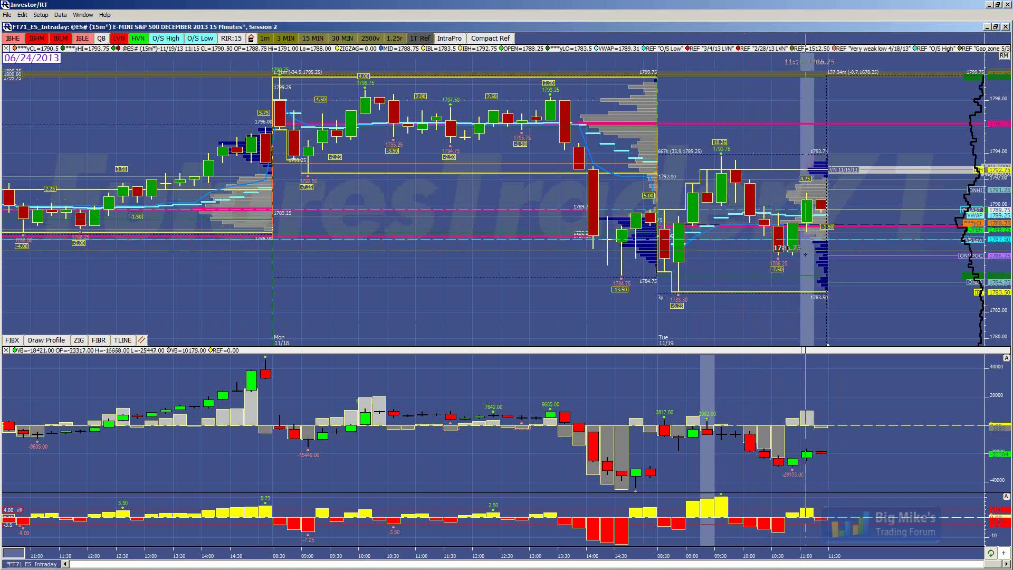
scroll(781, 314, up, 5)
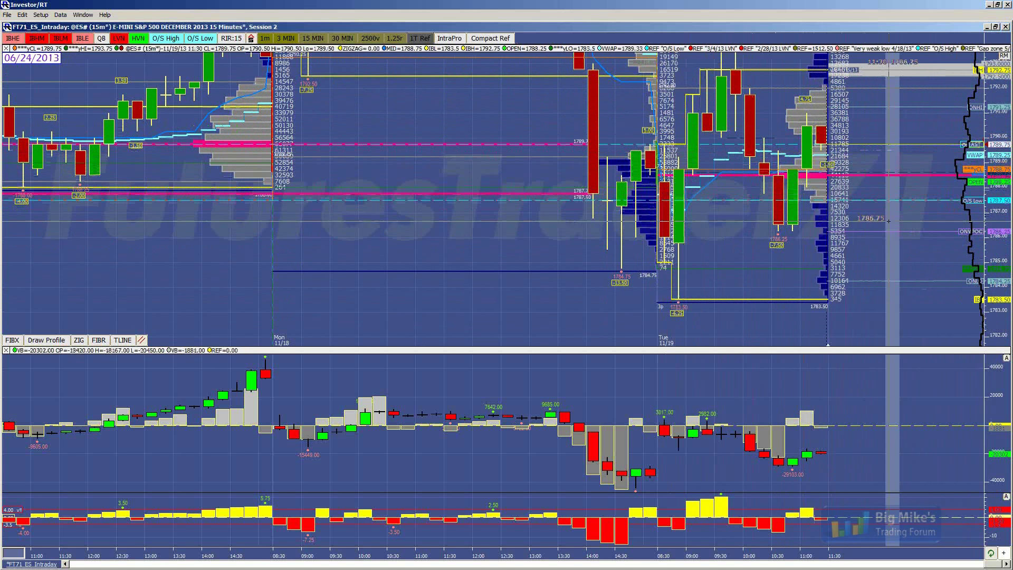
scroll(887, 245, down, 3)
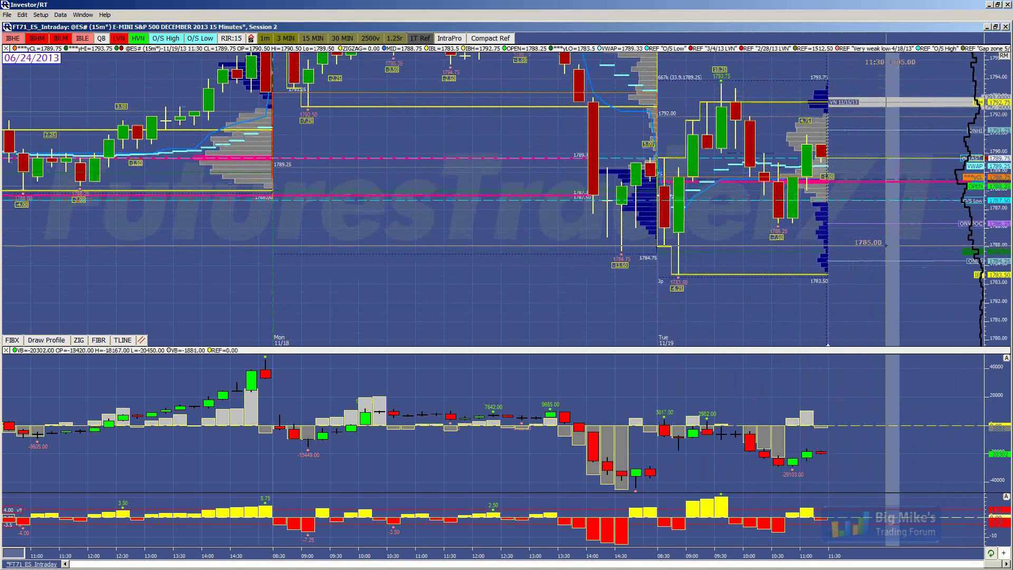
scroll(887, 246, up, 2)
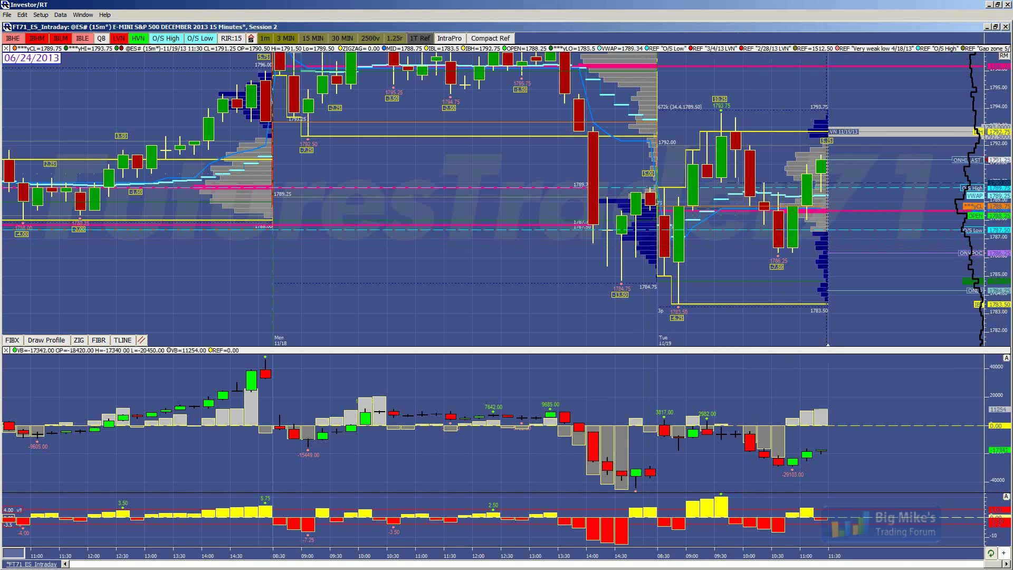
Open the ES MP Chart and set it to show 50 days of profiles with the special weekly profile duration turned off.
drag(1012, 24, 211, 50)
double_click(211, 50)
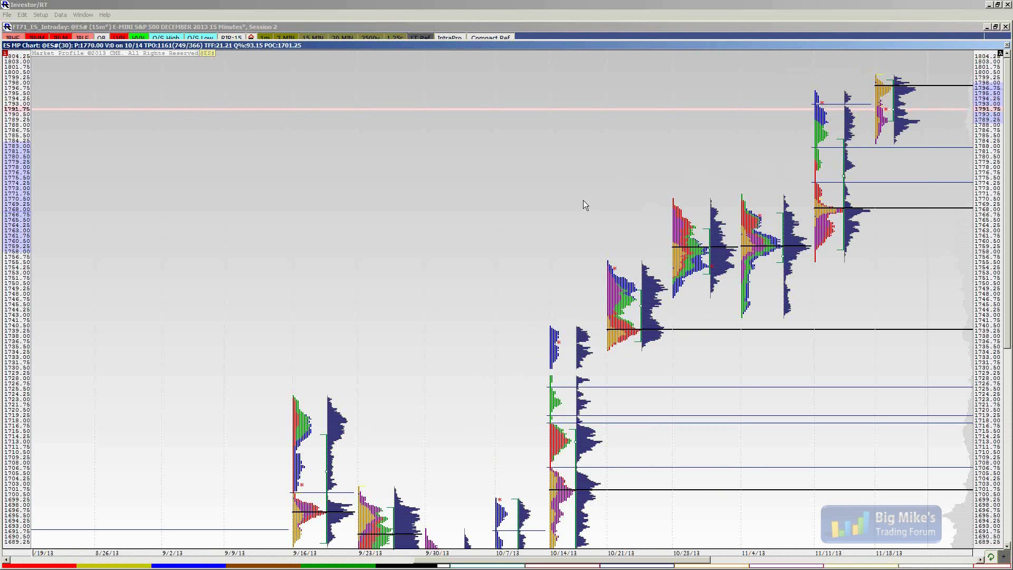
double_click(439, 201)
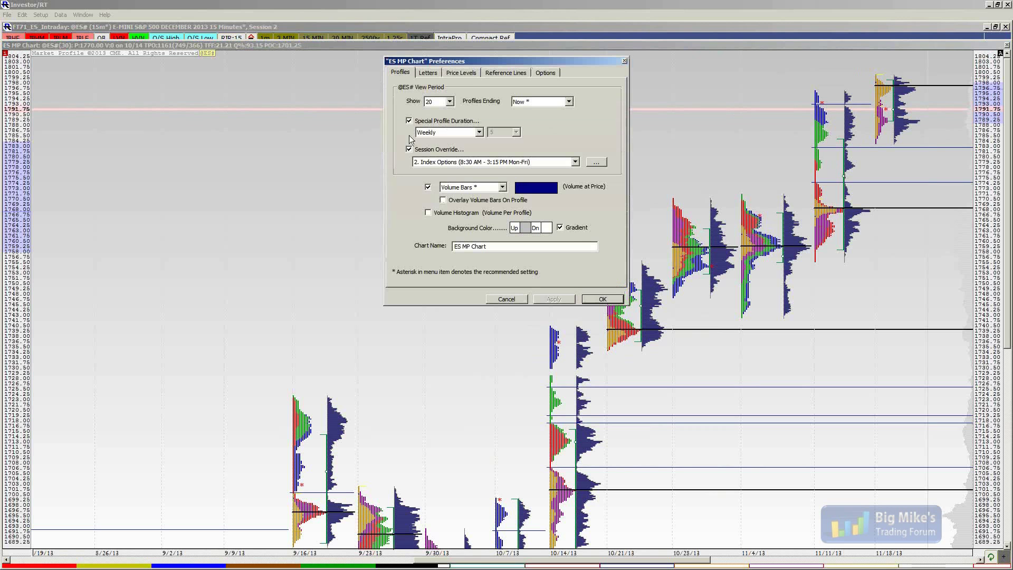
click(448, 102)
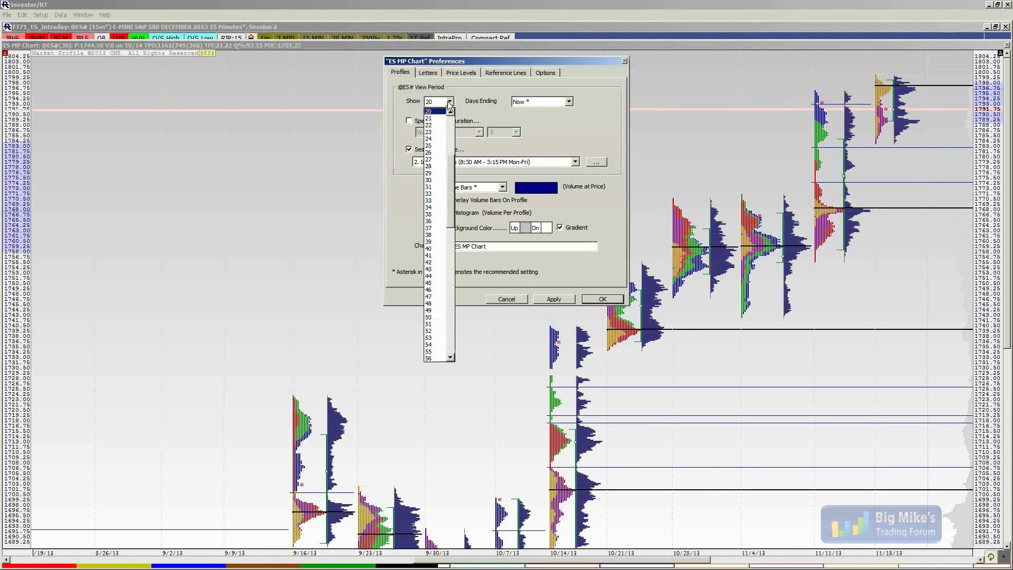
click(438, 317)
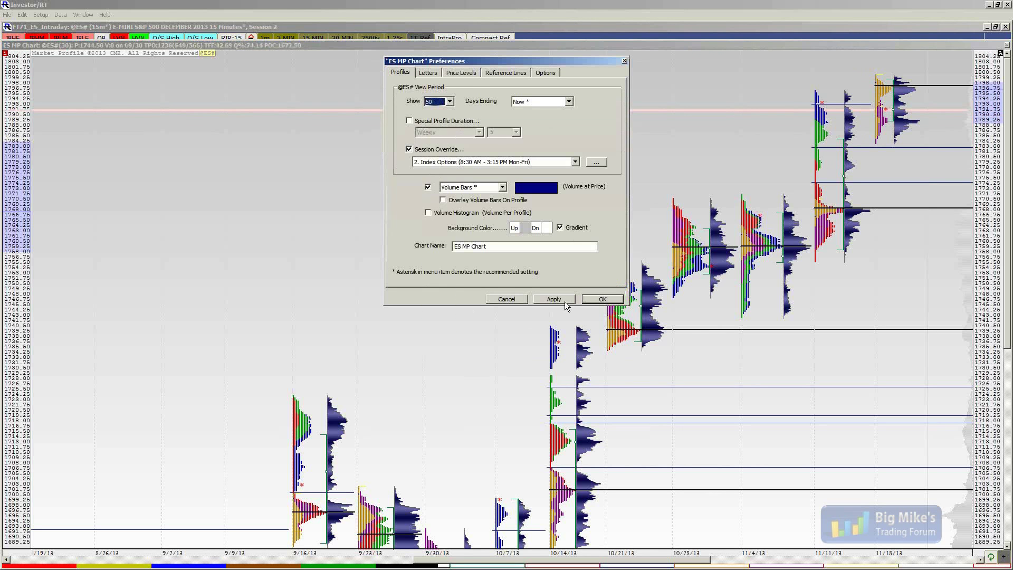
click(605, 299)
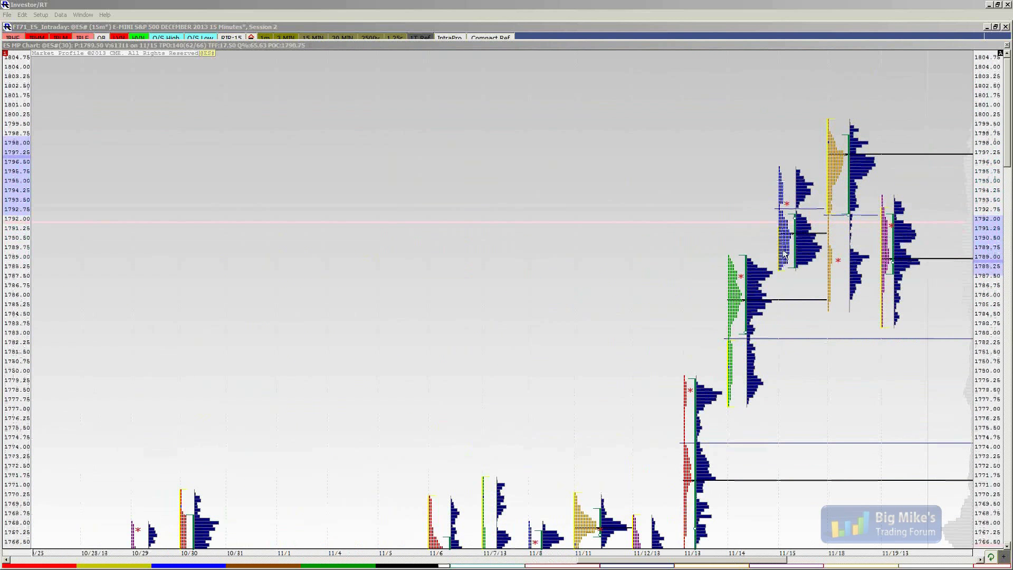
Examine the daily market profiles from 11/19 down through the lower-priced late October and early November sessions, and return to the highest prices.
scroll(773, 243, down, 2)
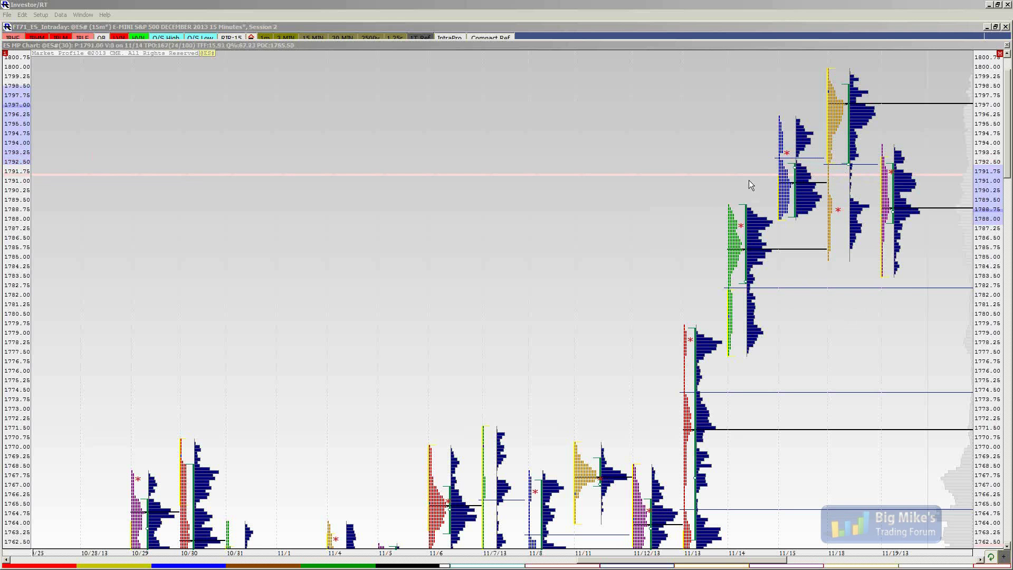
scroll(749, 179, up, 3)
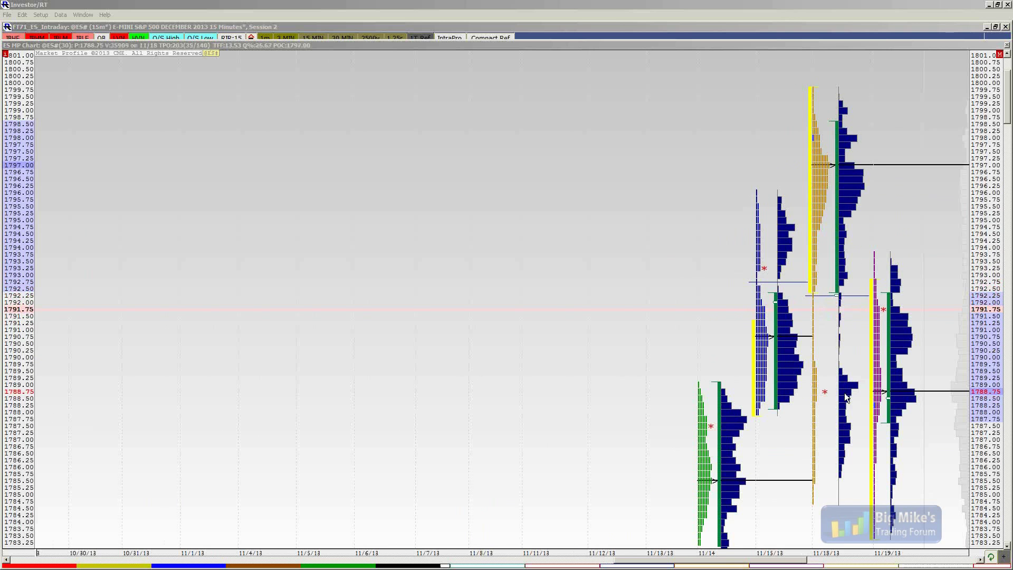
scroll(844, 393, down, 5)
scroll(843, 394, down, 3)
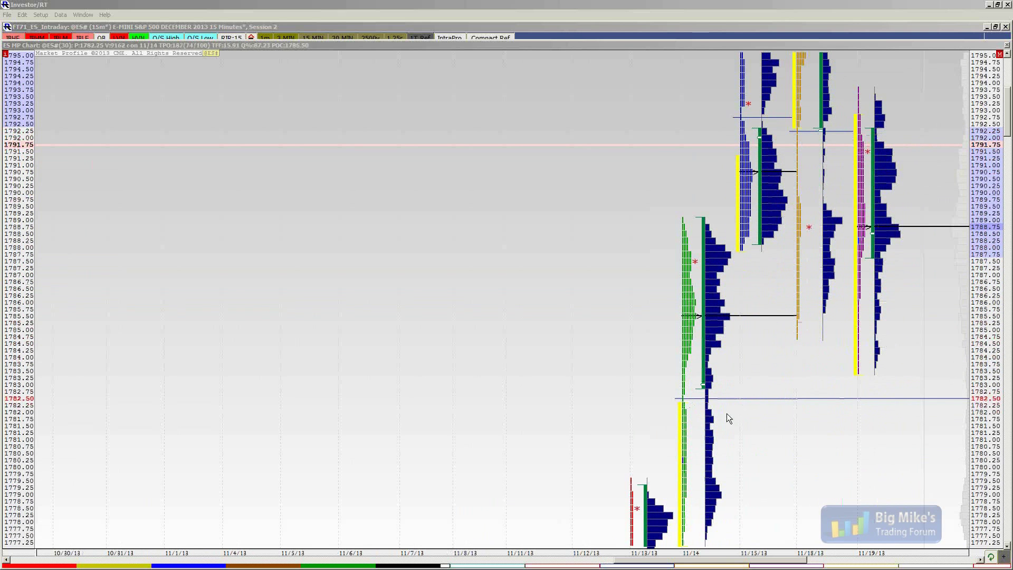
scroll(750, 430, down, 3)
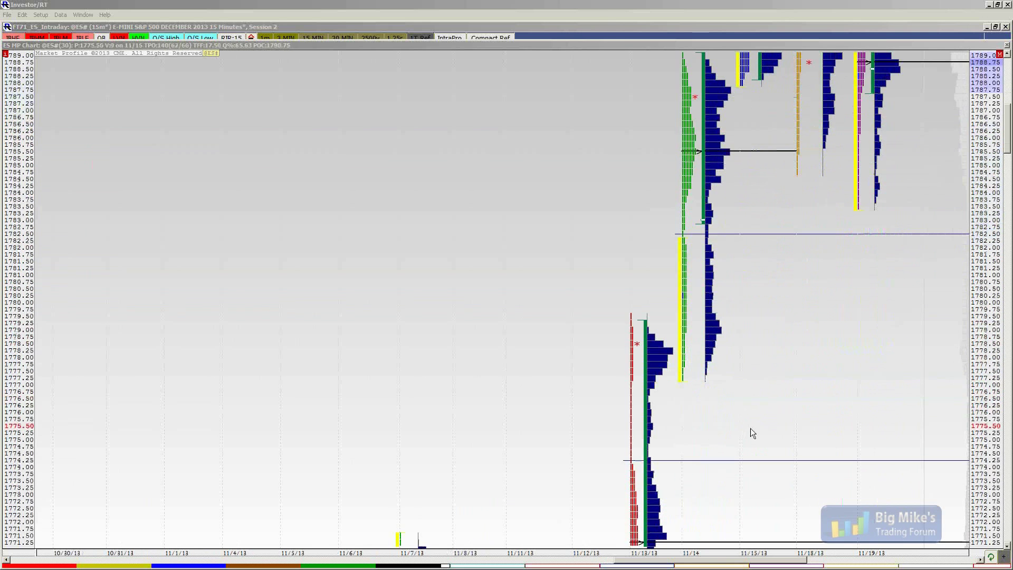
scroll(751, 432, down, 3)
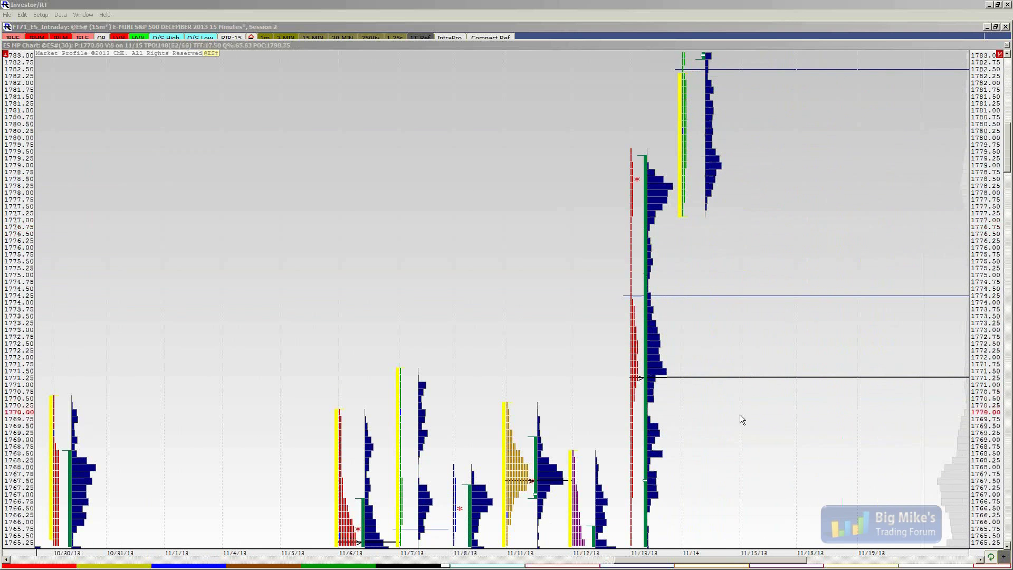
scroll(740, 413, down, 3)
scroll(740, 415, down, 3)
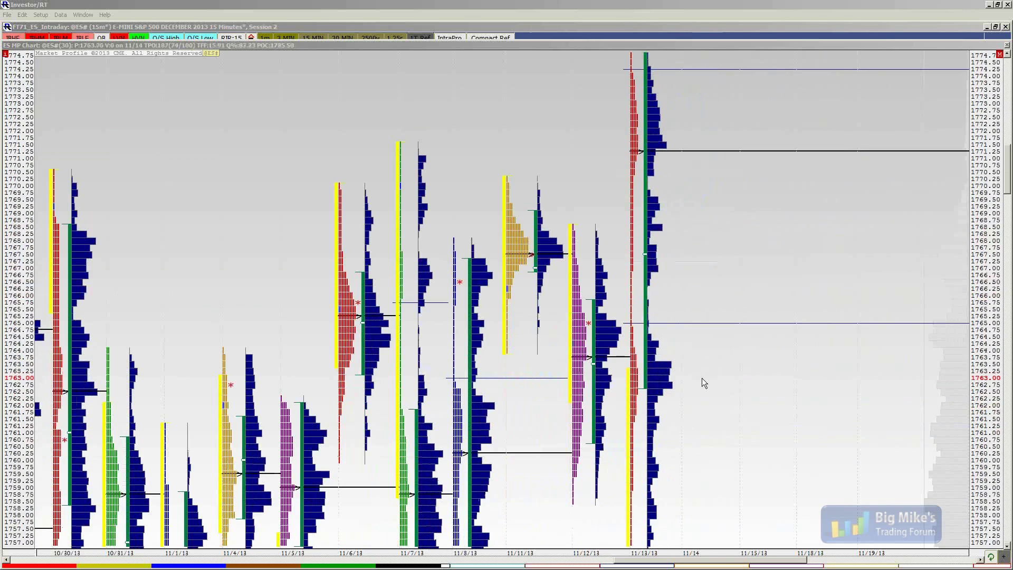
scroll(702, 379, down, 5)
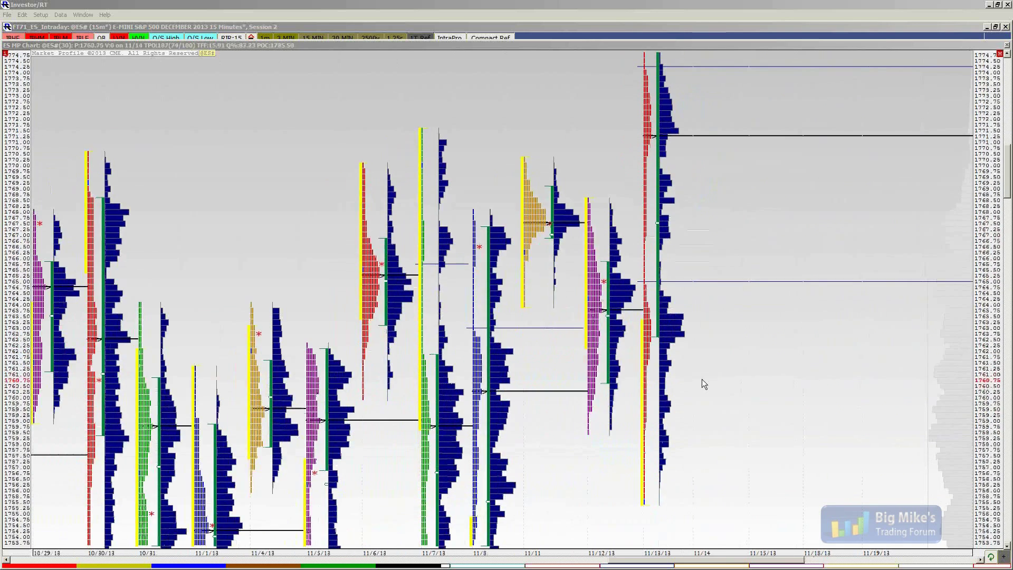
scroll(702, 379, down, 2)
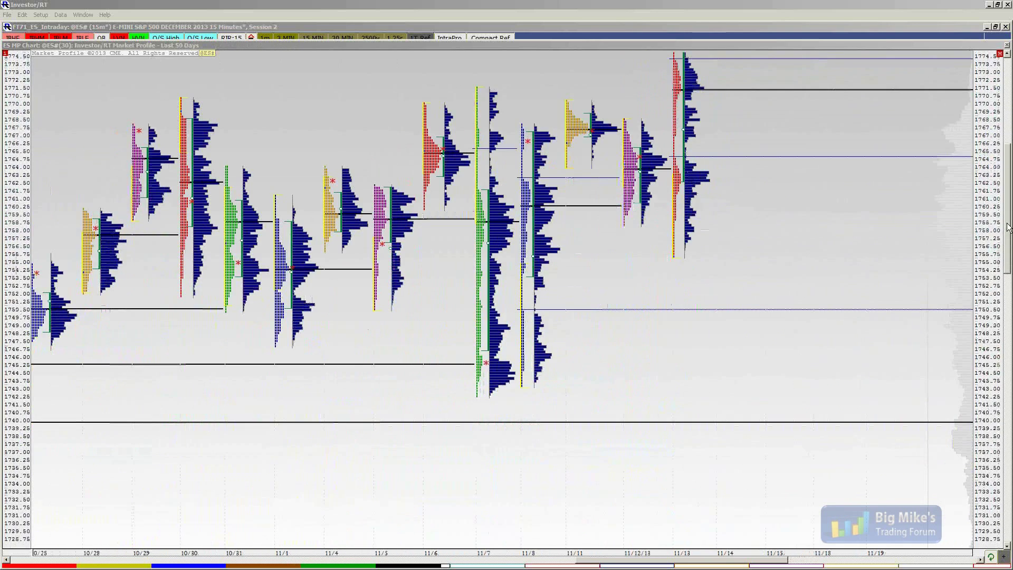
drag(1008, 227, 942, 47)
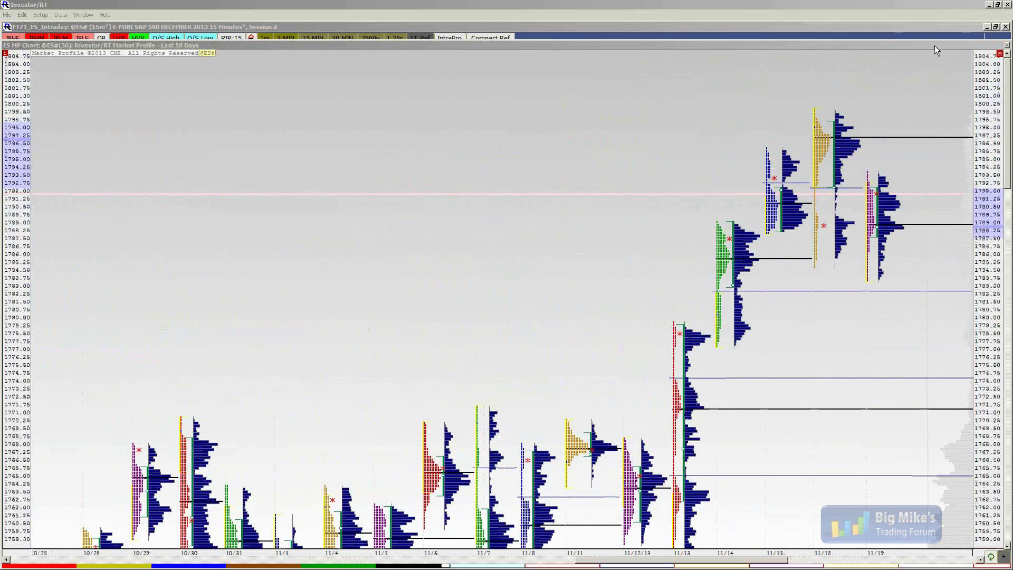
Put the market profile chart away and restore the intraday chart to its normal size within the full workspace.
double_click(935, 45)
click(793, 75)
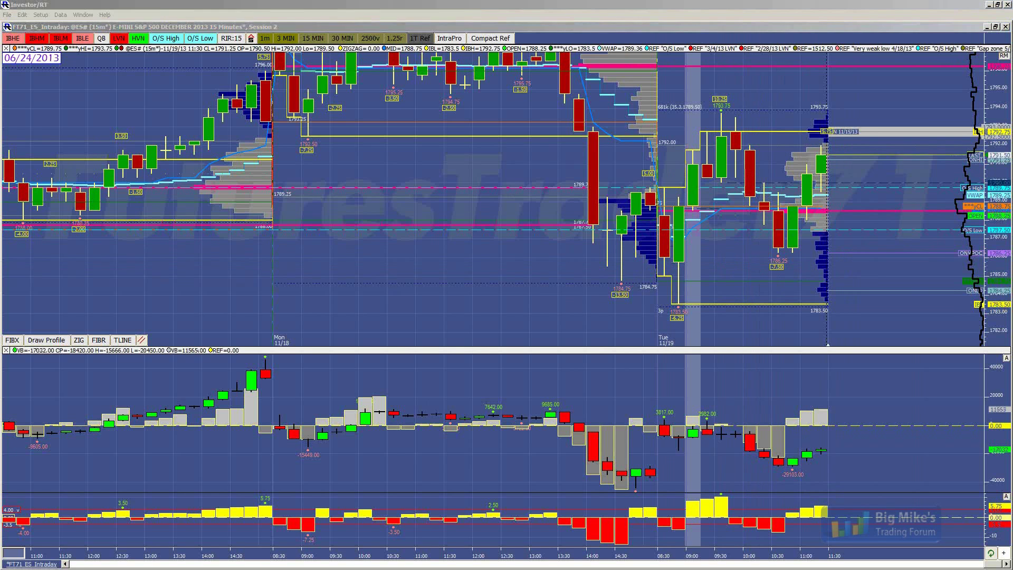
click(785, 33)
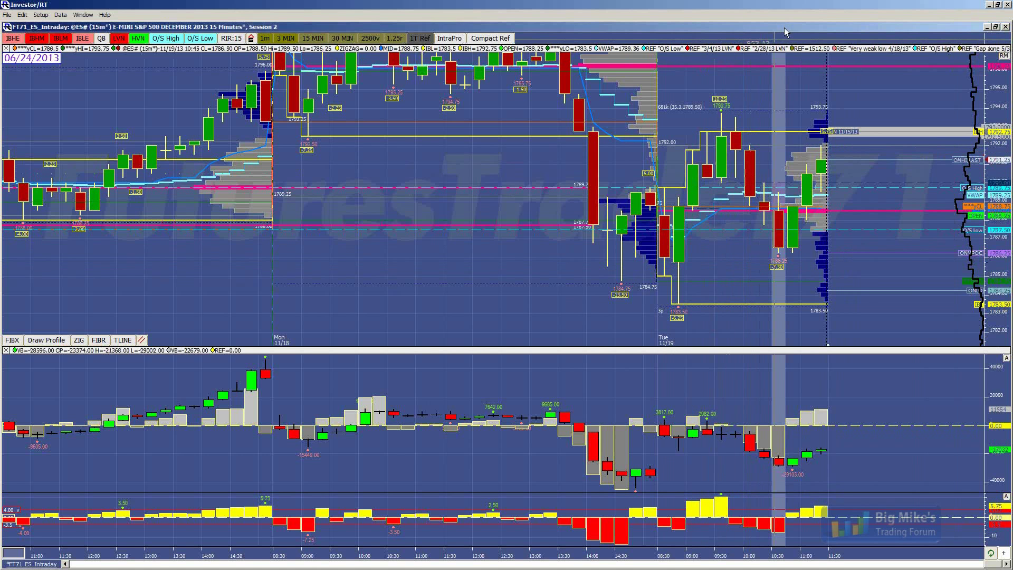
double_click(629, 26)
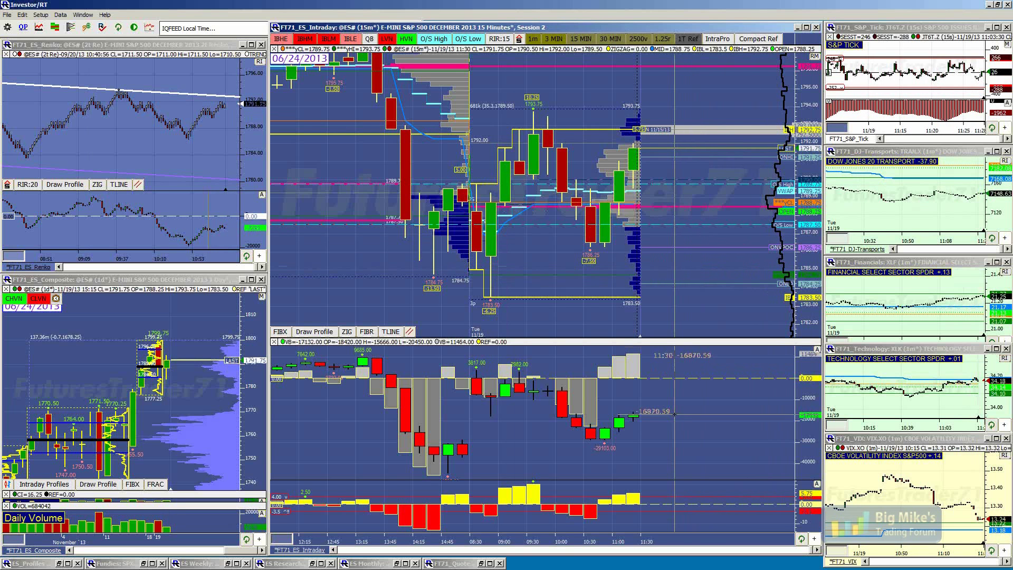
Enlarge the intraday chart's price pane and compress its bars to show both the 11/18 and 11/19 sessions.
drag(676, 338, 676, 415)
scroll(688, 344, down, 5)
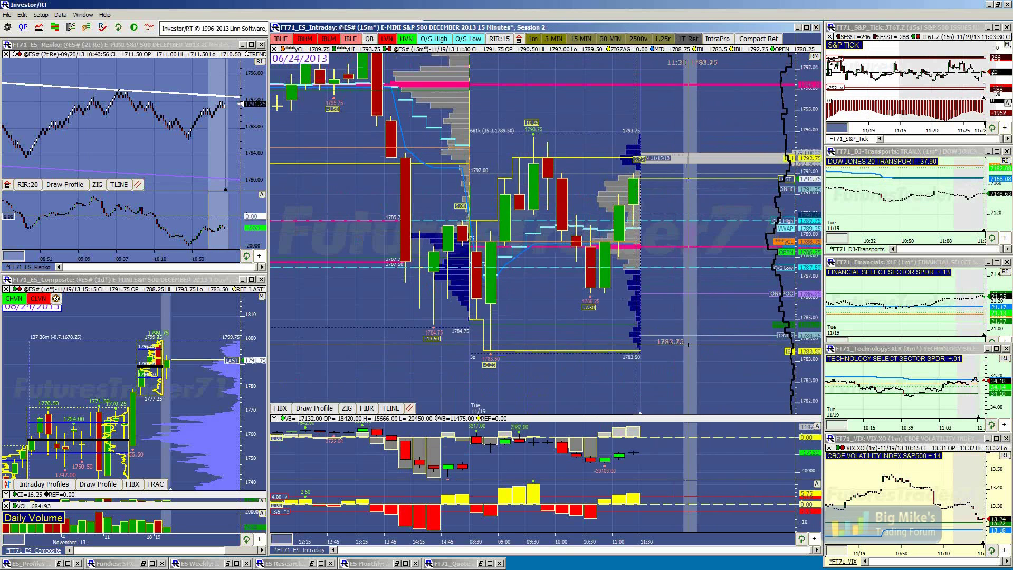
scroll(689, 344, down, 5)
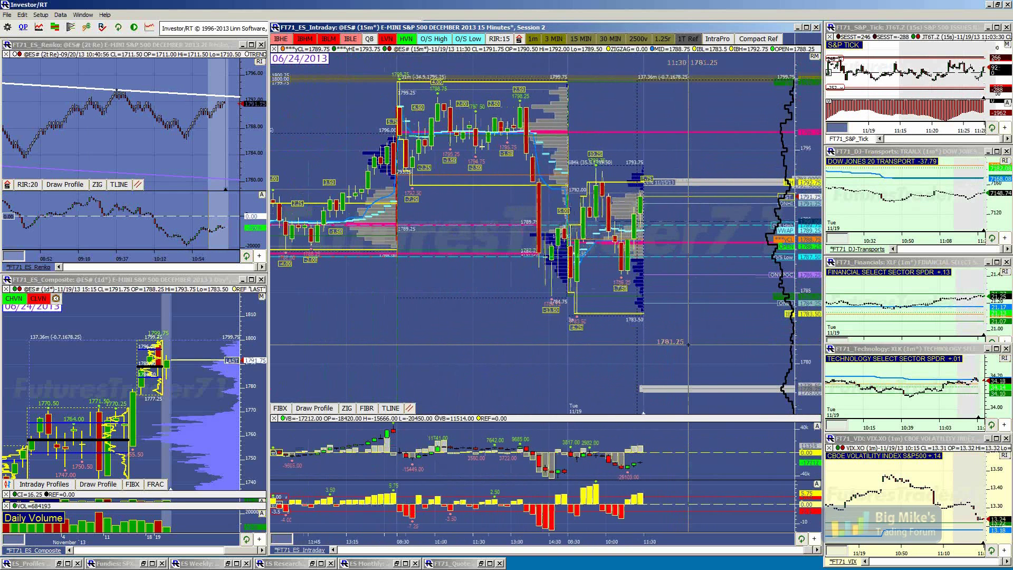
scroll(688, 344, down, 4)
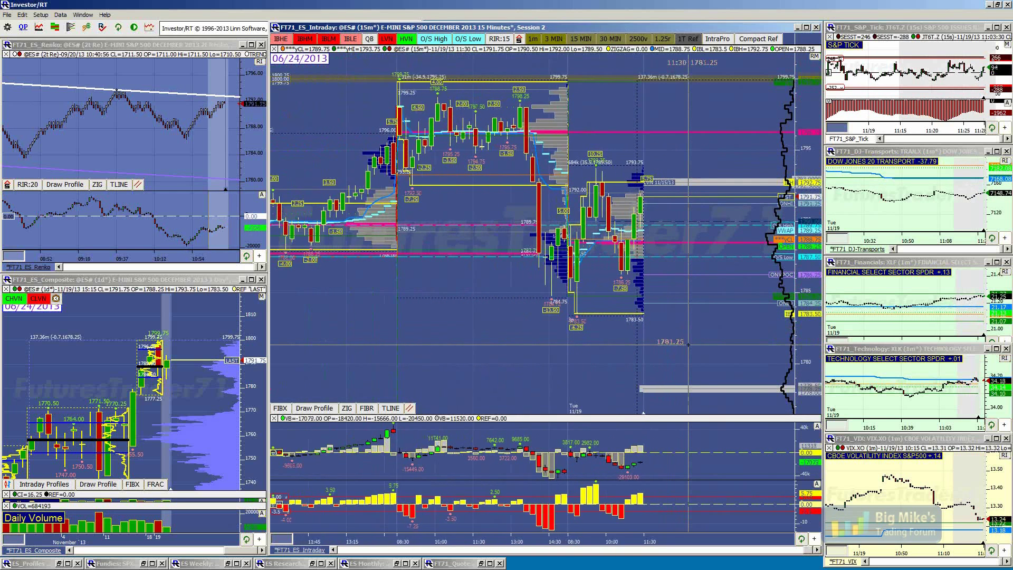
scroll(688, 344, up, 4)
scroll(688, 344, up, 1)
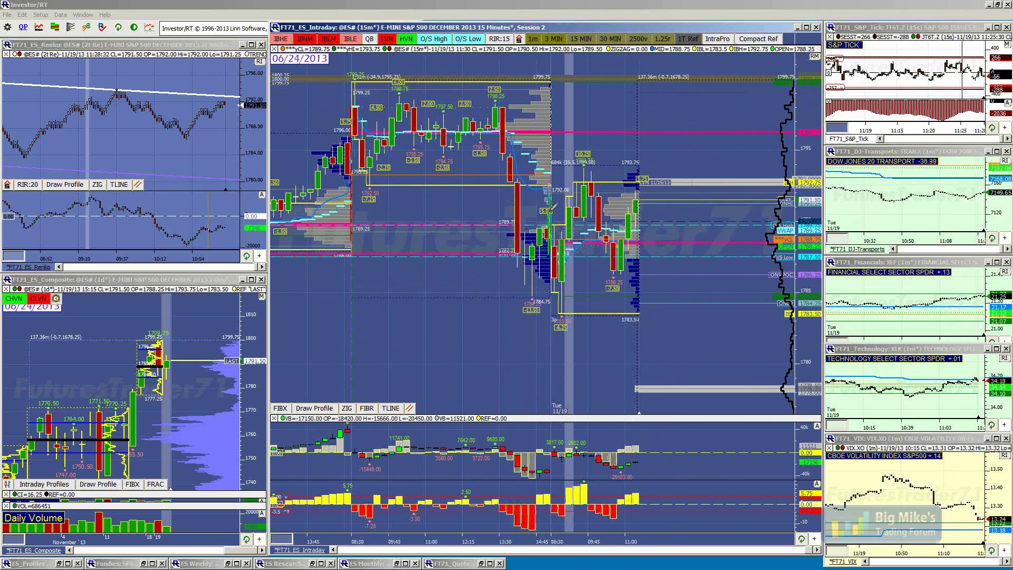
Sketch green freehand curves around the 11/18 volume profile on the intraday chart to outline its upper distribution.
drag(552, 208, 528, 173)
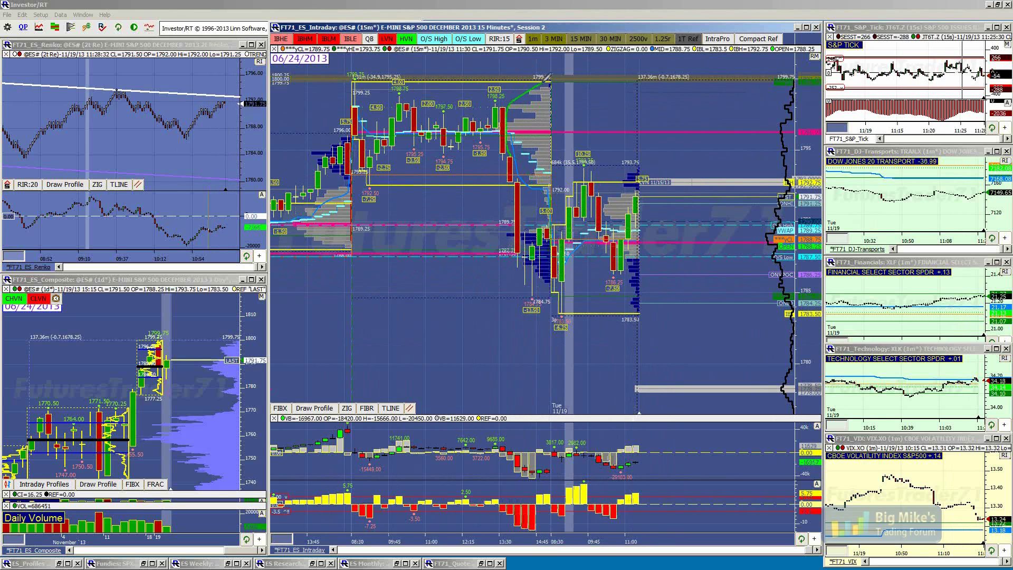
mouse_move(521, 87)
mouse_down()
mouse_move(501, 120)
mouse_move(524, 168)
mouse_up()
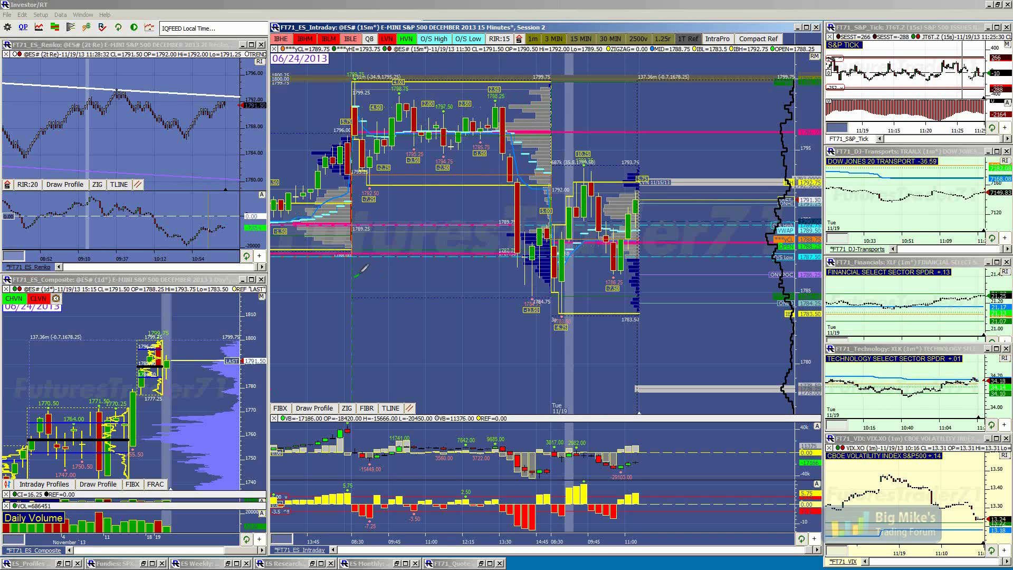
drag(404, 241, 460, 103)
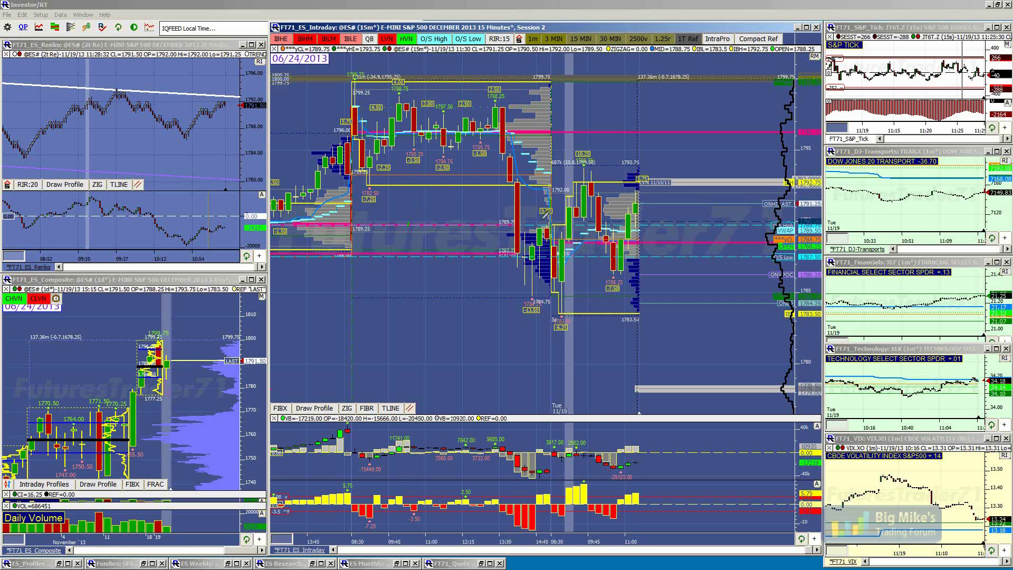
drag(535, 248, 544, 189)
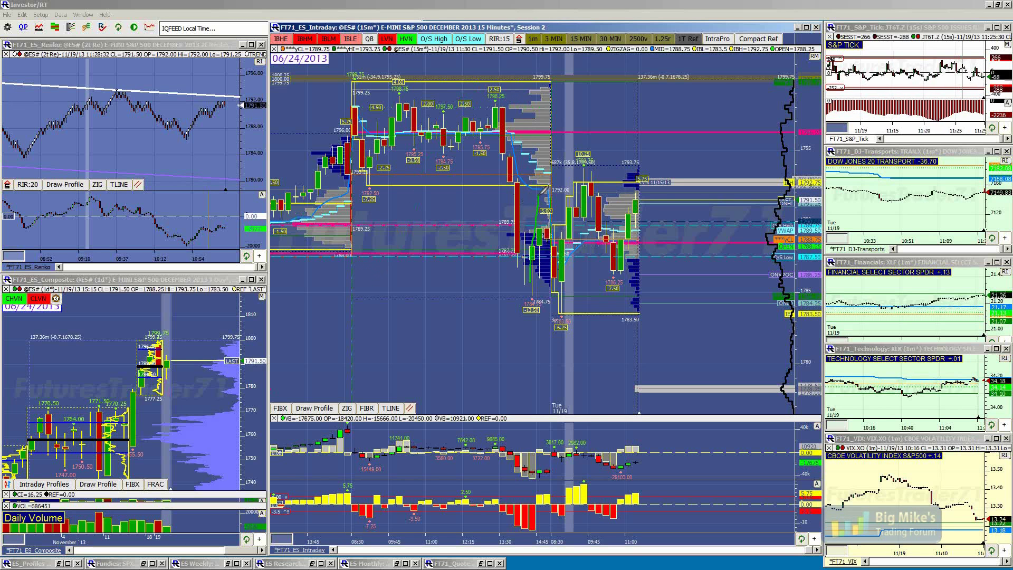
mouse_move(511, 153)
mouse_down()
mouse_move(505, 143)
mouse_move(539, 98)
mouse_move(519, 153)
mouse_move(548, 178)
mouse_up()
mouse_move(348, 282)
mouse_down()
mouse_move(404, 106)
mouse_move(520, 135)
mouse_move(517, 118)
mouse_up()
mouse_move(550, 83)
mouse_down()
mouse_move(505, 108)
mouse_move(501, 147)
mouse_move(543, 172)
mouse_up()
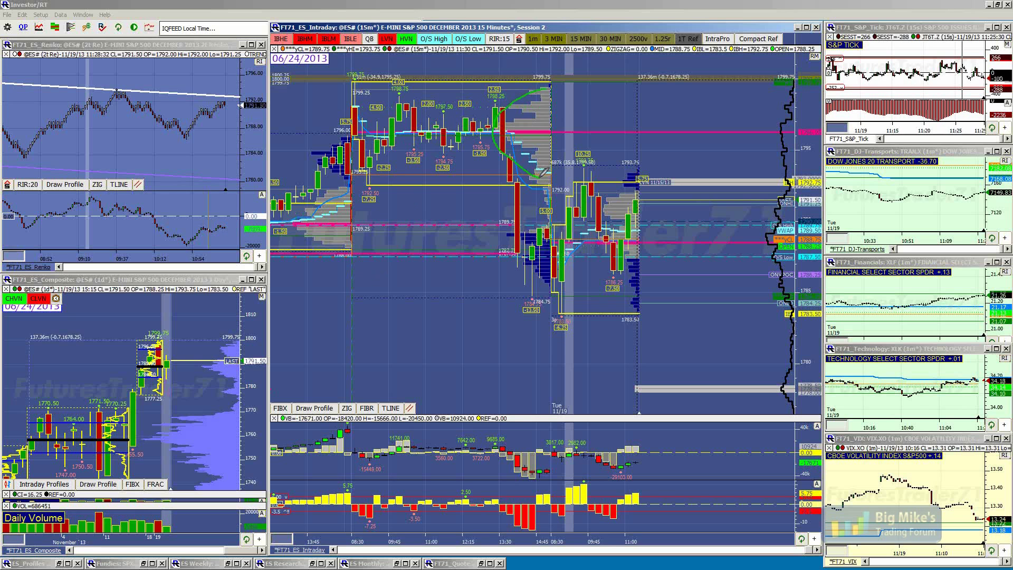
drag(528, 99, 540, 85)
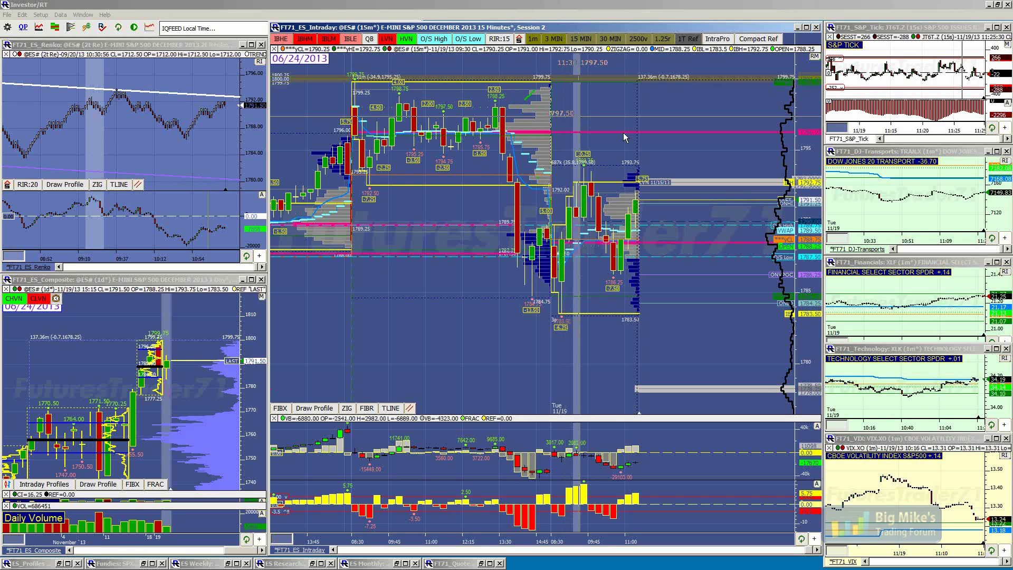
Sketch a green bell-shaped curve over the 11/18 profile, extending above its high, and erase the sketch.
scroll(451, 256, up, 4)
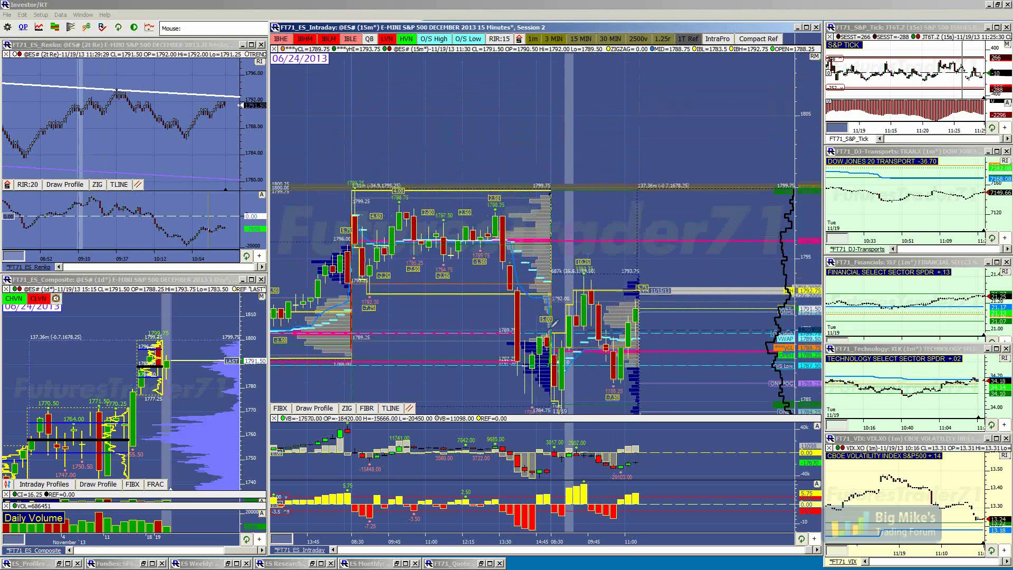
mouse_move(506, 243)
mouse_down()
mouse_move(546, 190)
mouse_move(558, 113)
mouse_move(513, 225)
mouse_move(475, 264)
mouse_move(534, 392)
mouse_up()
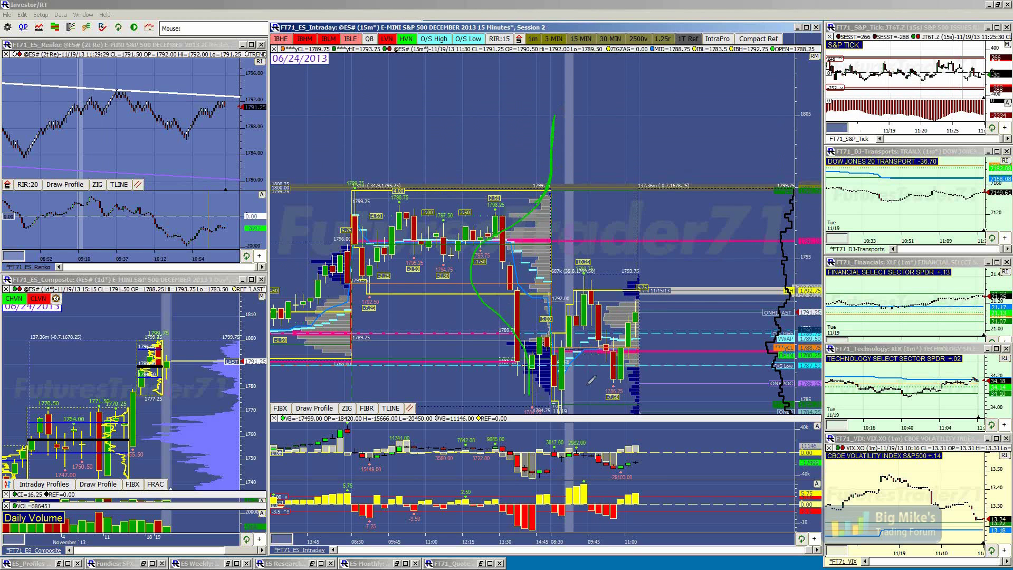
key(ctrl+z)
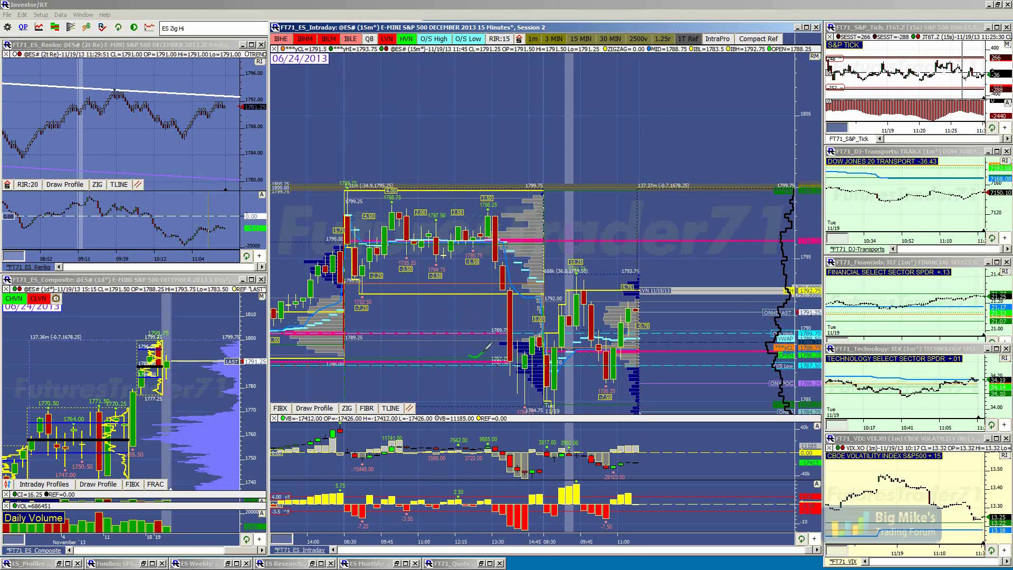
Scribble in green over the 11/18 volume profile's peak, sketch a rising curve from that session's start into its midday bars, and erase both sketches.
mouse_move(516, 273)
mouse_down()
mouse_move(525, 240)
mouse_move(503, 238)
mouse_move(511, 221)
mouse_move(524, 237)
mouse_up()
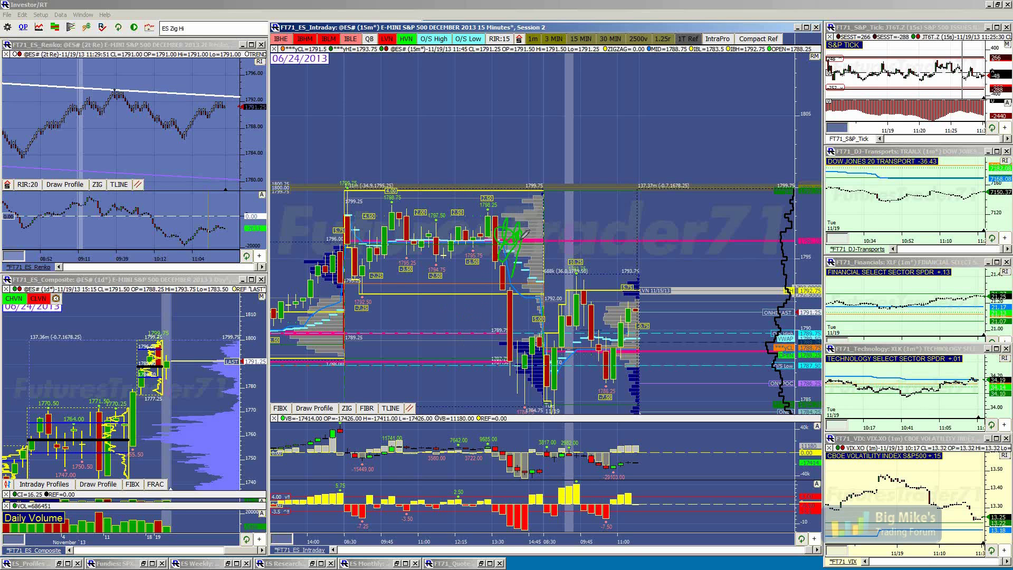
key(e)
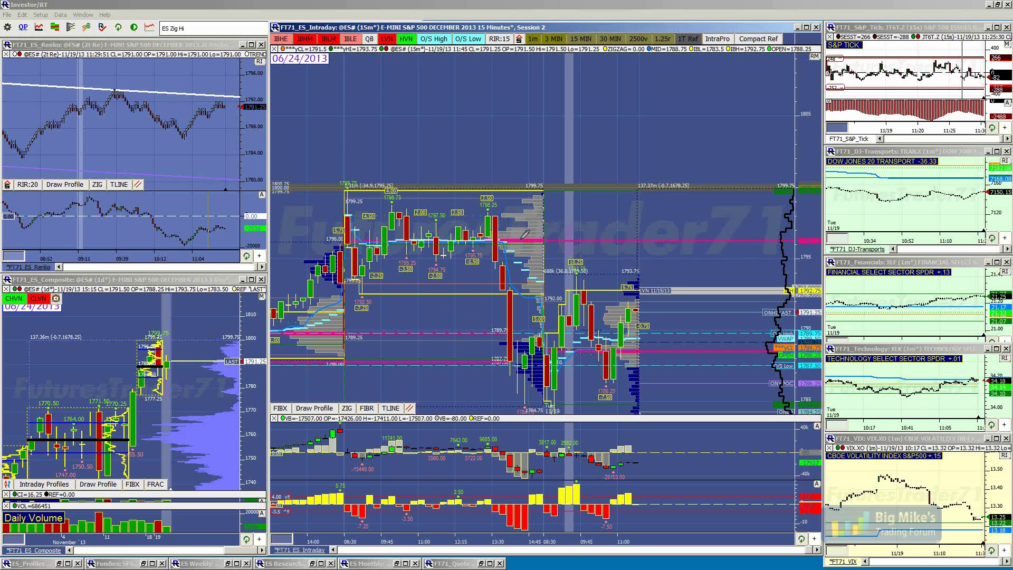
mouse_move(344, 362)
mouse_down()
mouse_move(385, 335)
mouse_move(426, 244)
mouse_move(445, 231)
mouse_move(481, 241)
mouse_up()
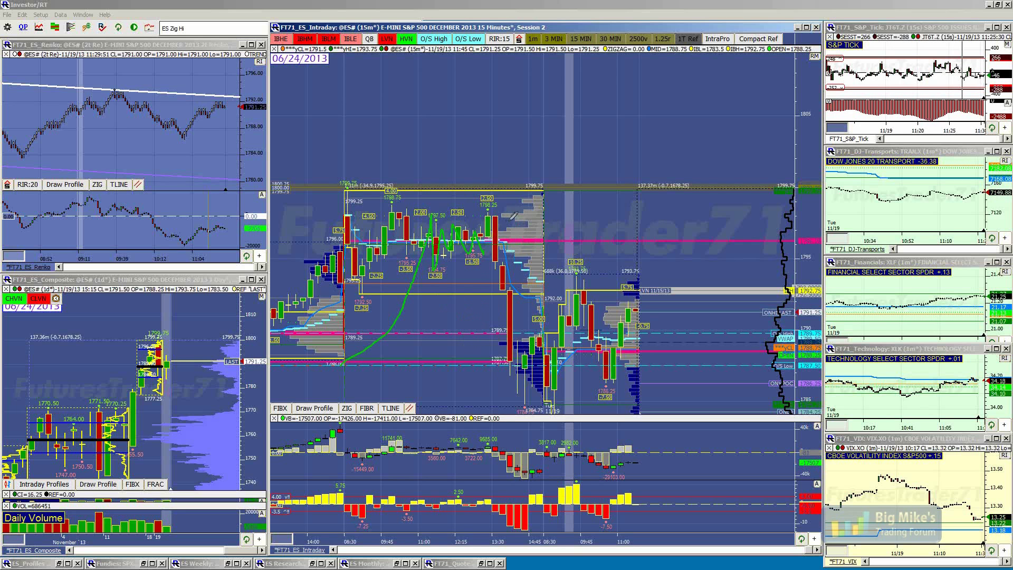
key(e)
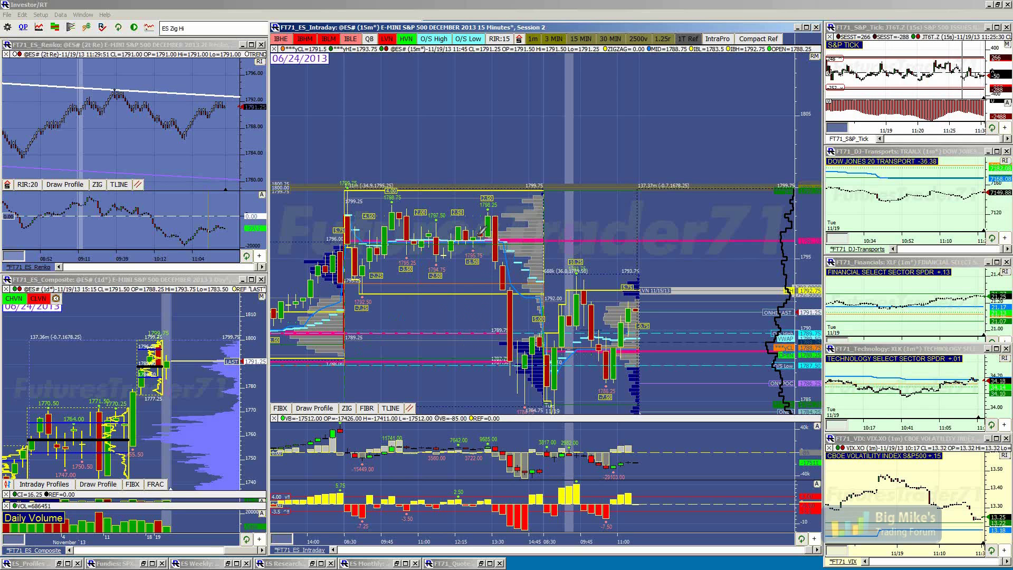
Sketch temporary green strokes along the 11/18 profile, from the session's opening area toward midday, and above the session high.
drag(477, 235, 536, 127)
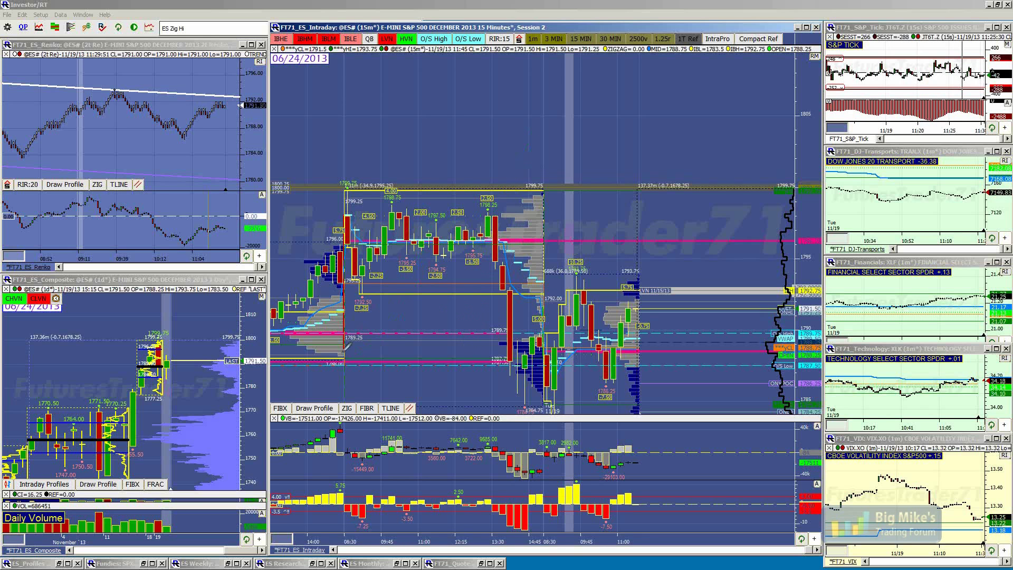
mouse_move(501, 202)
mouse_down()
mouse_move(516, 285)
mouse_move(536, 287)
mouse_up()
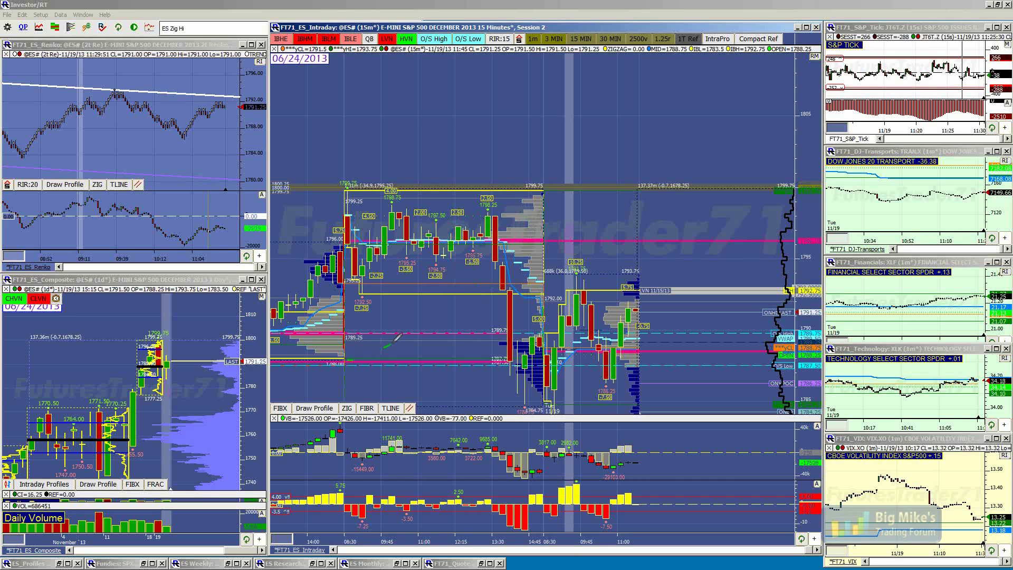
drag(356, 348, 474, 244)
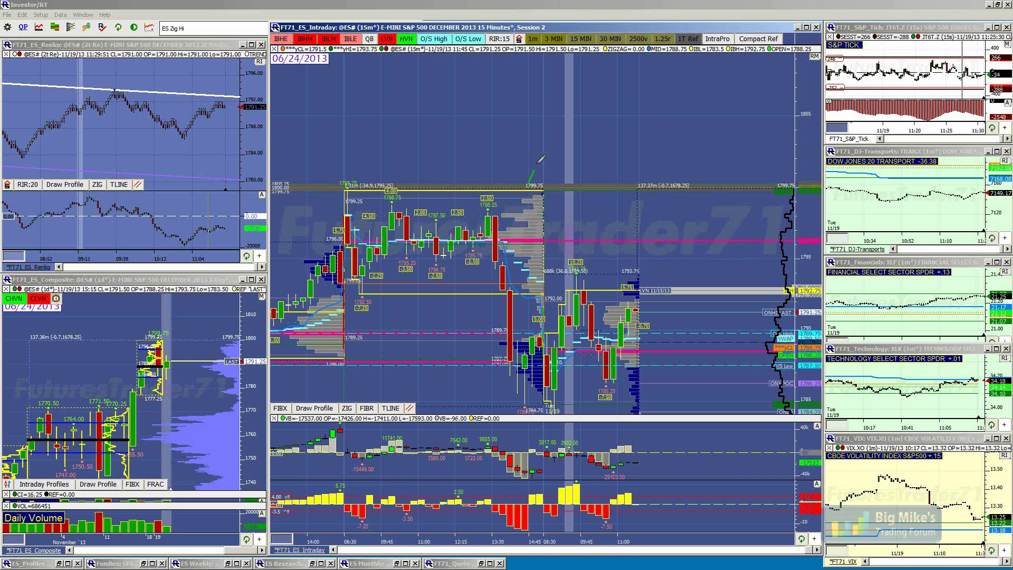
drag(539, 163, 550, 145)
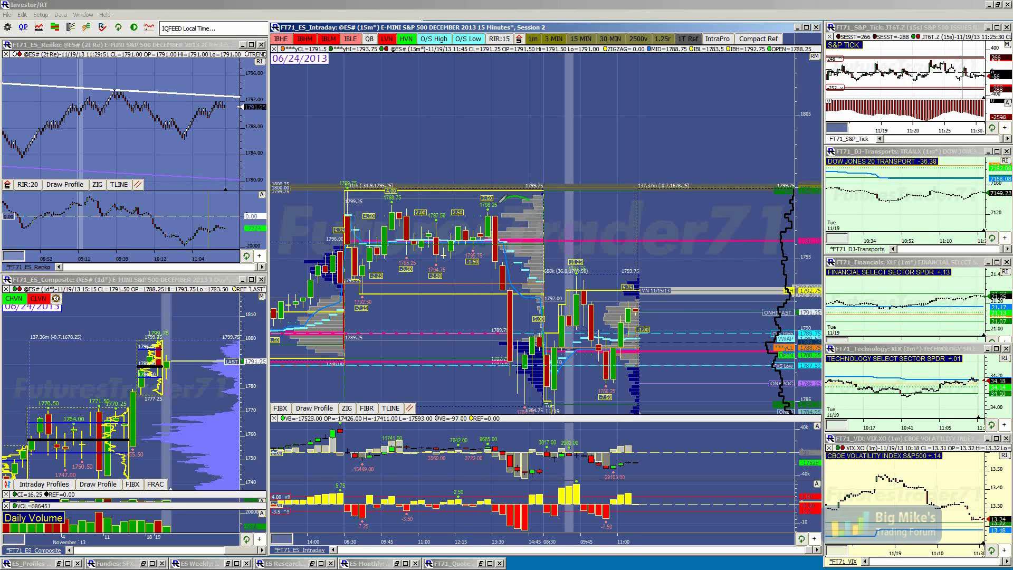
Outline the 11/18 profile's upper distribution with a green curve, extend it above the session high, and erase the drawing.
mouse_move(543, 286)
mouse_down()
mouse_move(509, 210)
mouse_move(545, 188)
mouse_up()
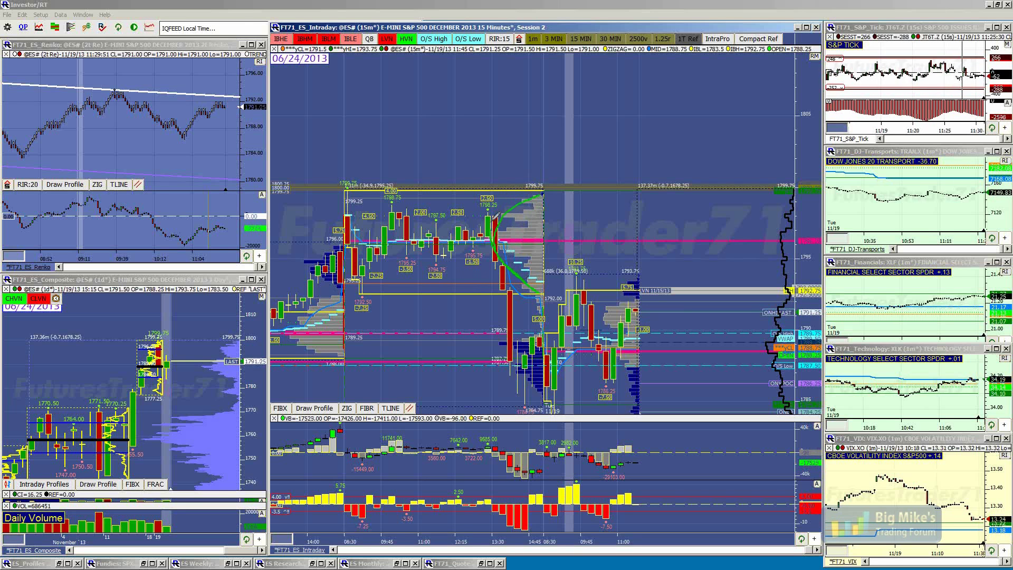
mouse_move(496, 216)
mouse_down()
mouse_move(527, 177)
mouse_move(537, 136)
mouse_move(539, 149)
mouse_up()
key(e)
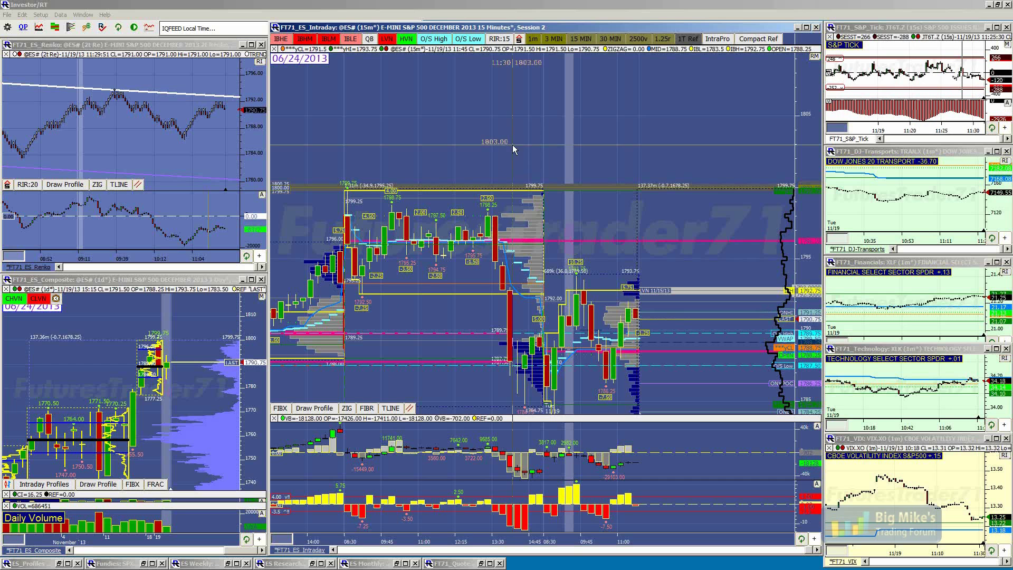
scroll(560, 162, down, 3)
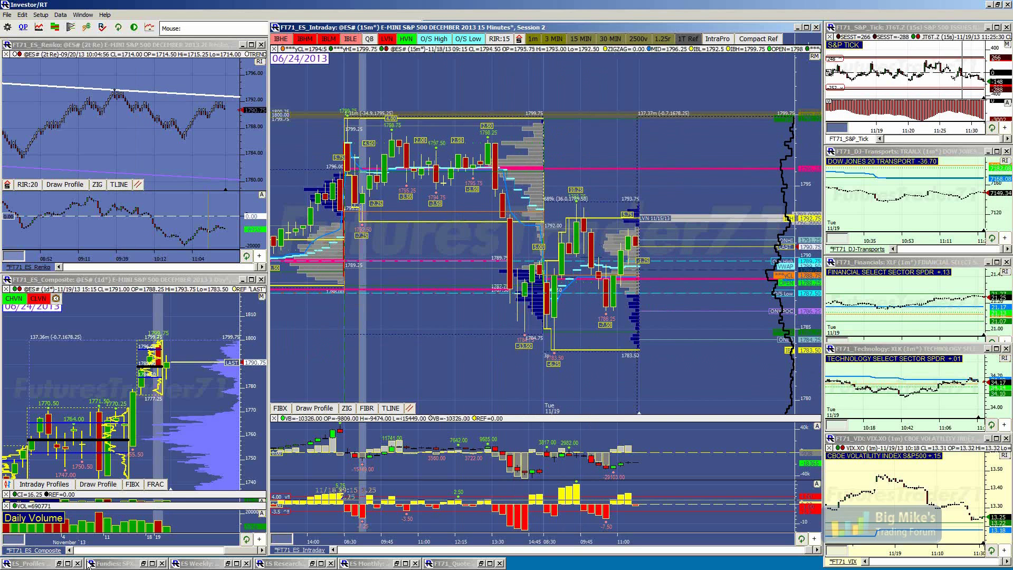
Open the 60-minute ES Research chart, maximize it, and compress its scale to show price action back to late September.
double_click(294, 566)
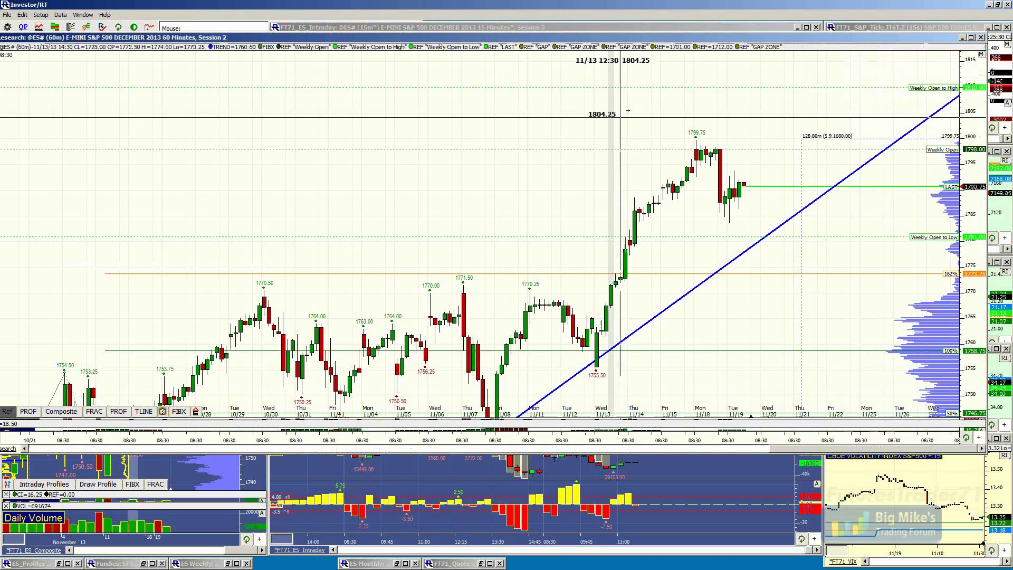
double_click(754, 38)
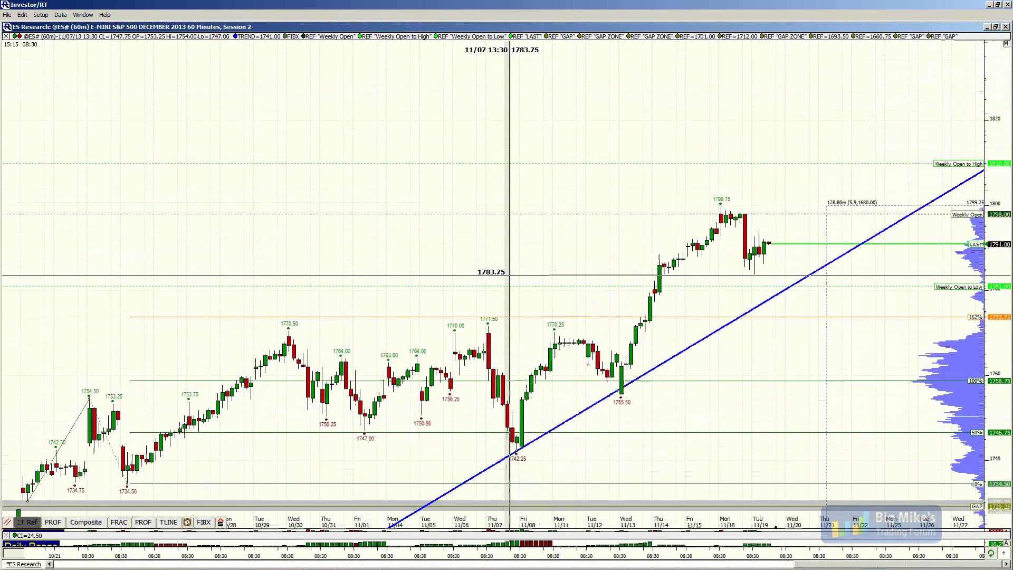
scroll(510, 275, down, 5)
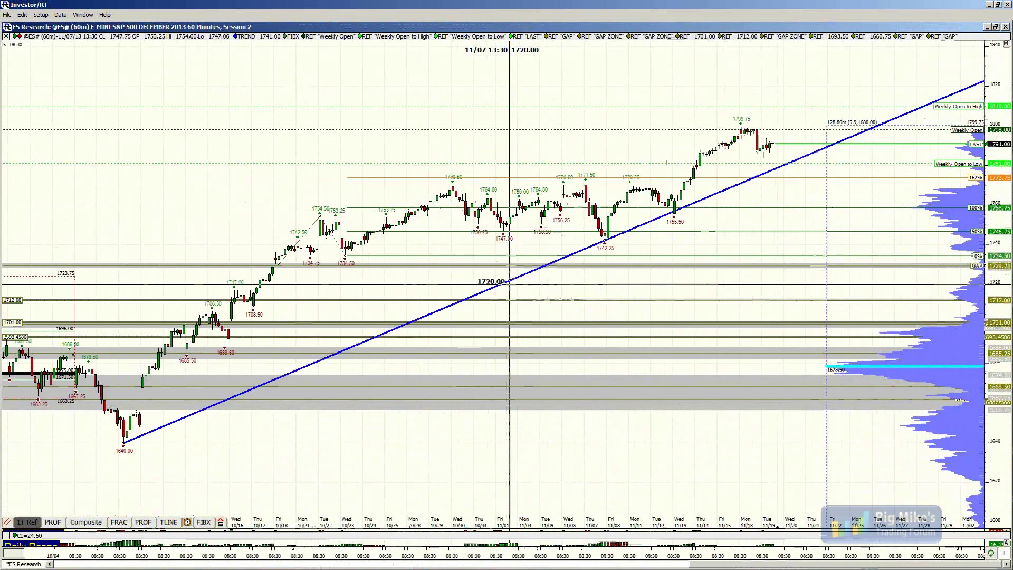
scroll(509, 285, up, 4)
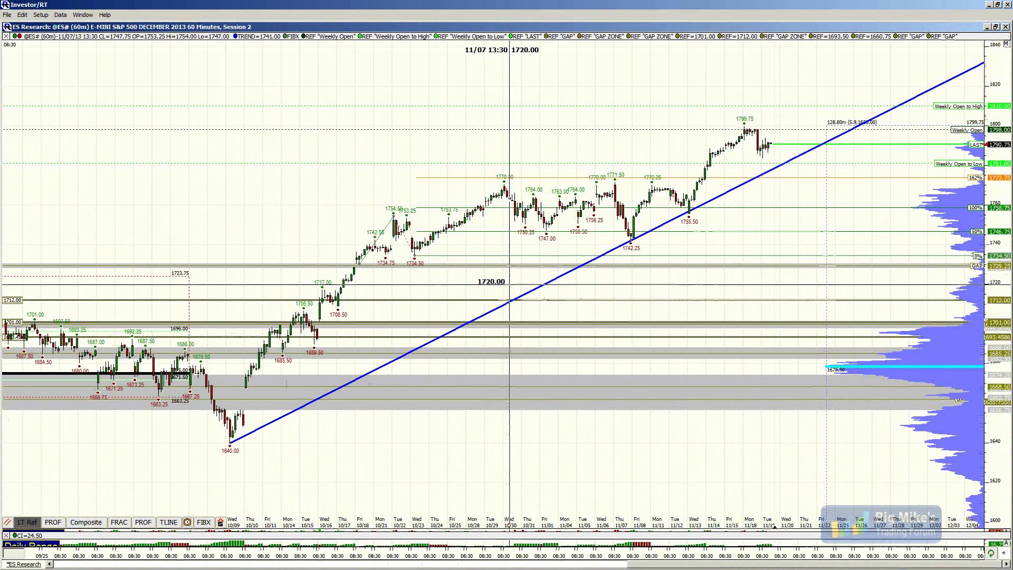
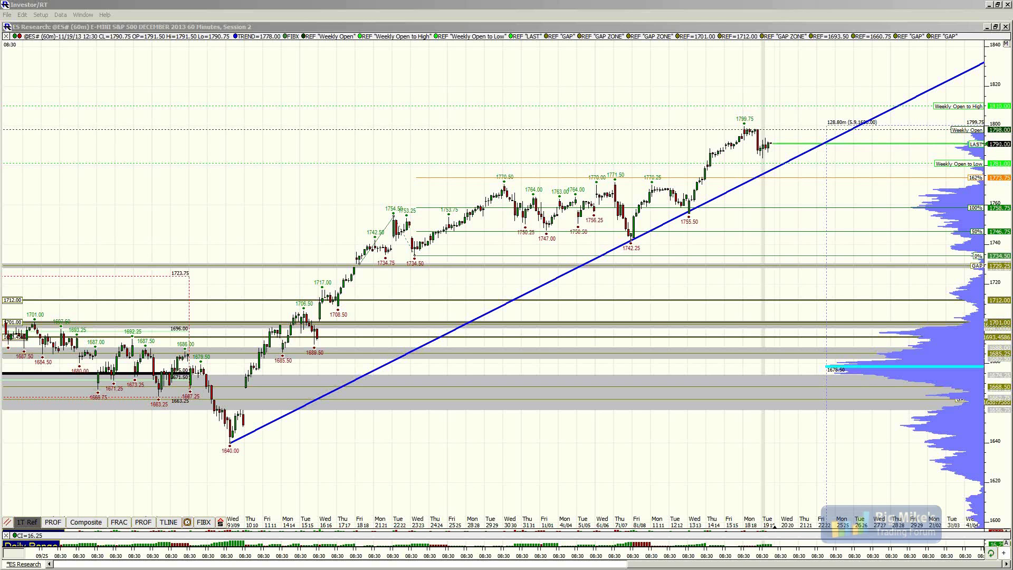
Switch to the CME Group settlements page in Chrome, open the daily Equity Products text report, and maximize the browser.
key(alt+Tab)
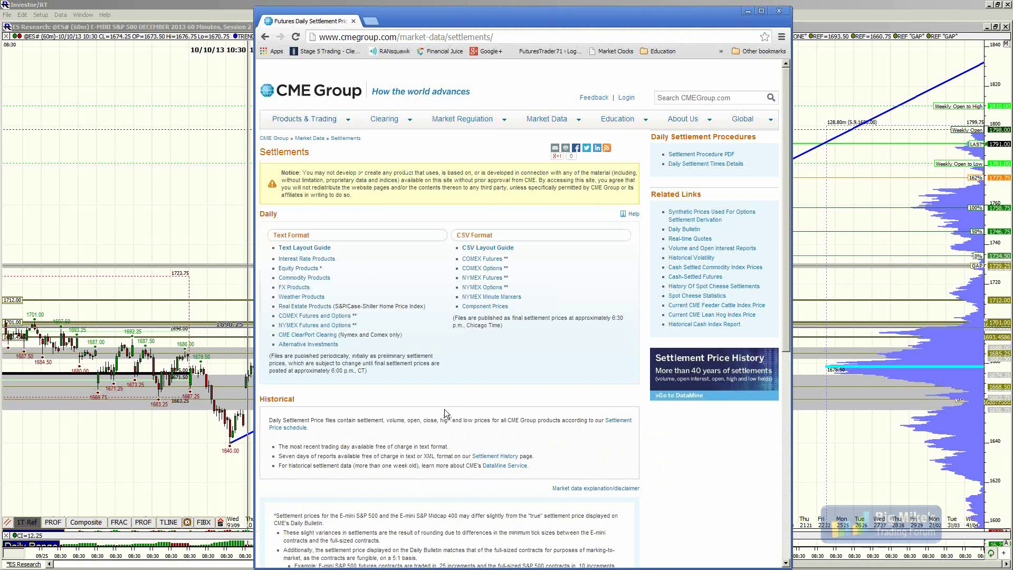
click(295, 268)
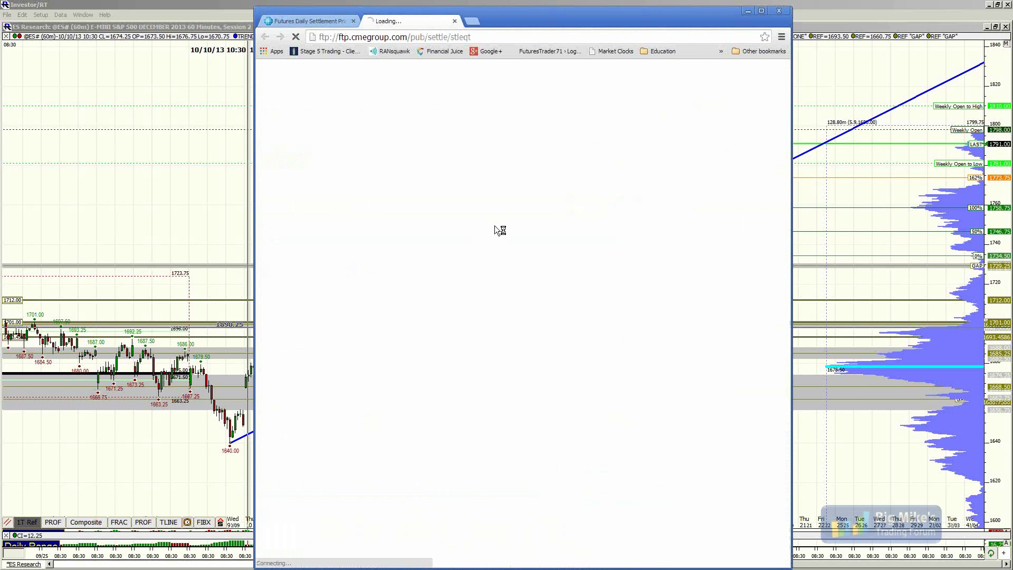
double_click(514, 22)
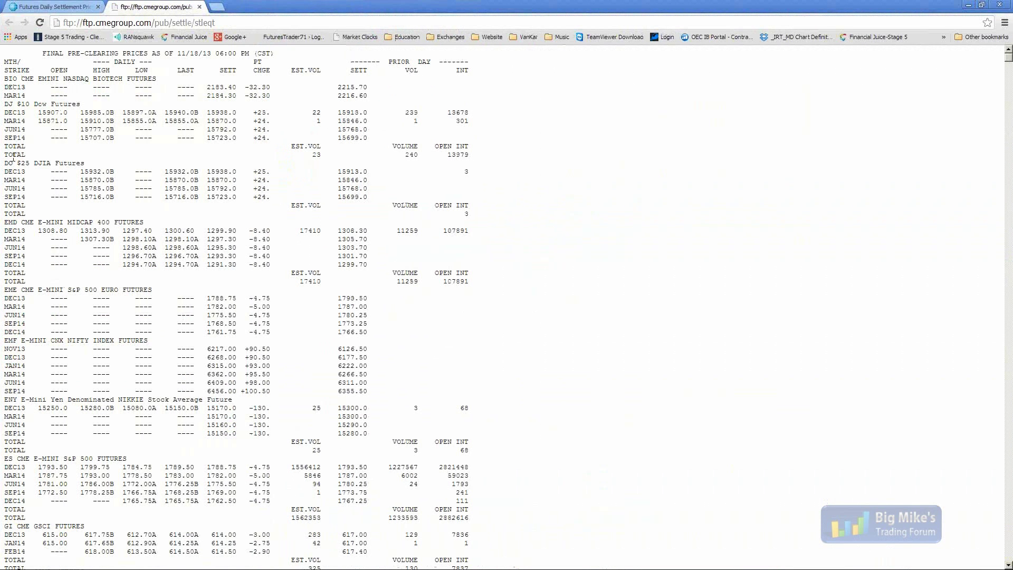
Highlight the DEC13 open interest and prior-day volume under the ES CME E-mini S&P 500 futures, and close the report.
scroll(302, 319, down, 2)
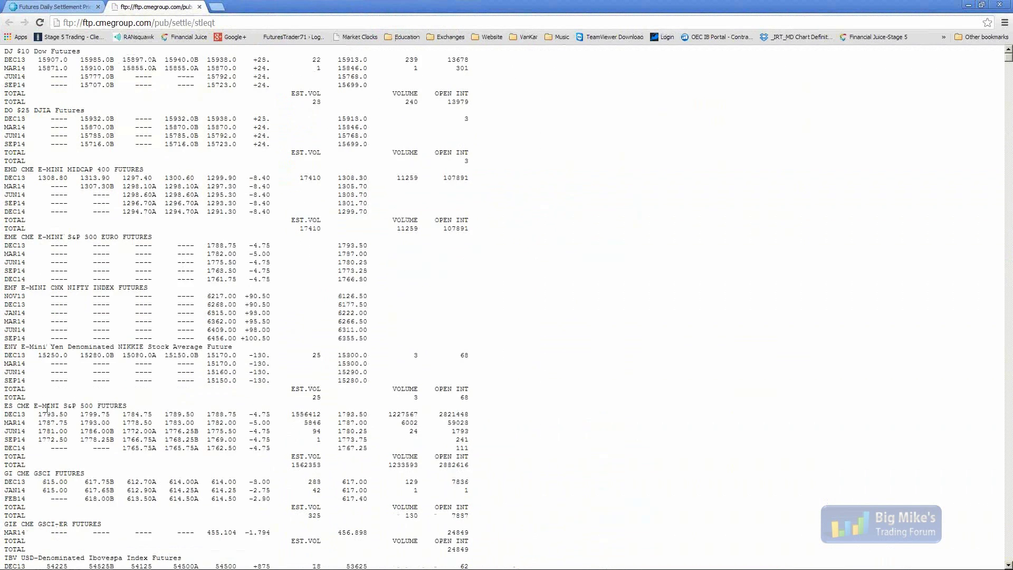
scroll(302, 318, up, 2)
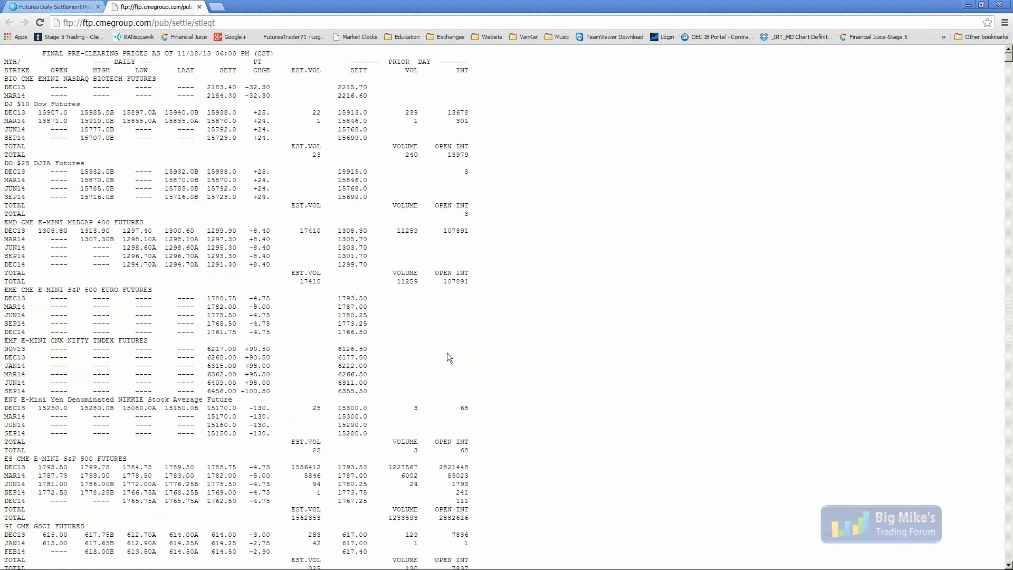
scroll(447, 353, down, 3)
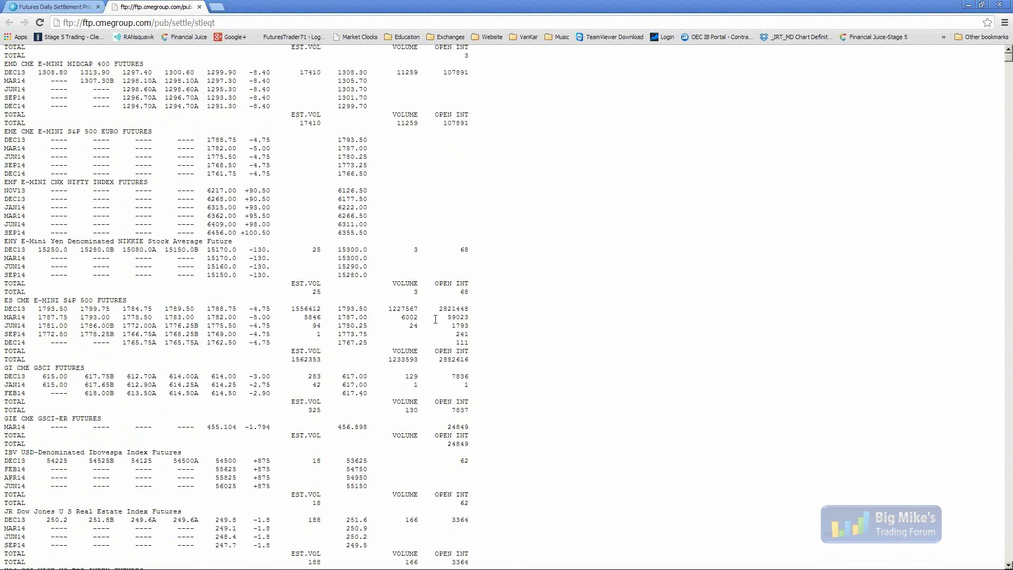
drag(439, 309, 472, 306)
drag(387, 308, 420, 307)
drag(439, 309, 472, 309)
drag(387, 309, 419, 309)
click(440, 293)
drag(440, 310, 474, 309)
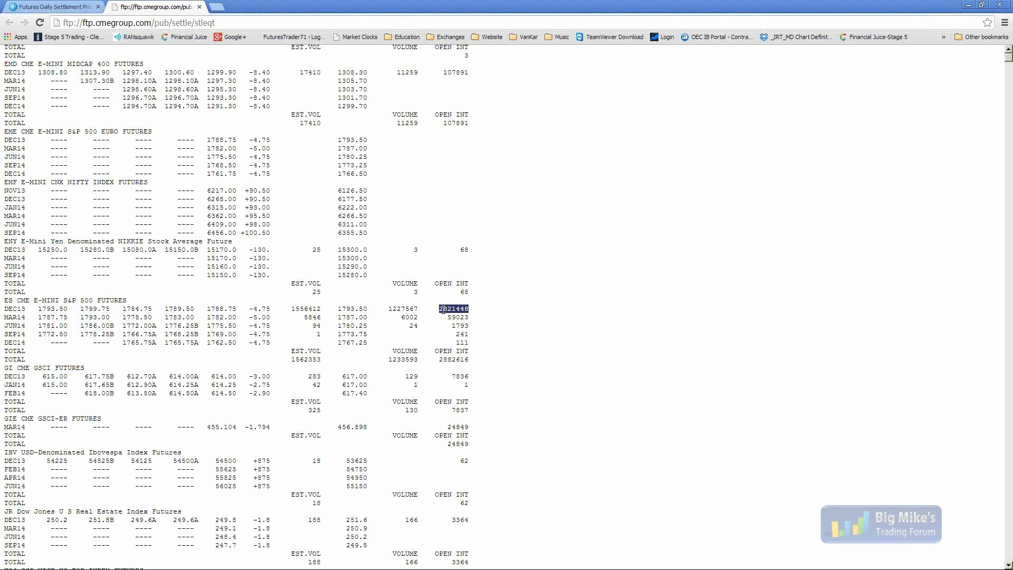
click(199, 7)
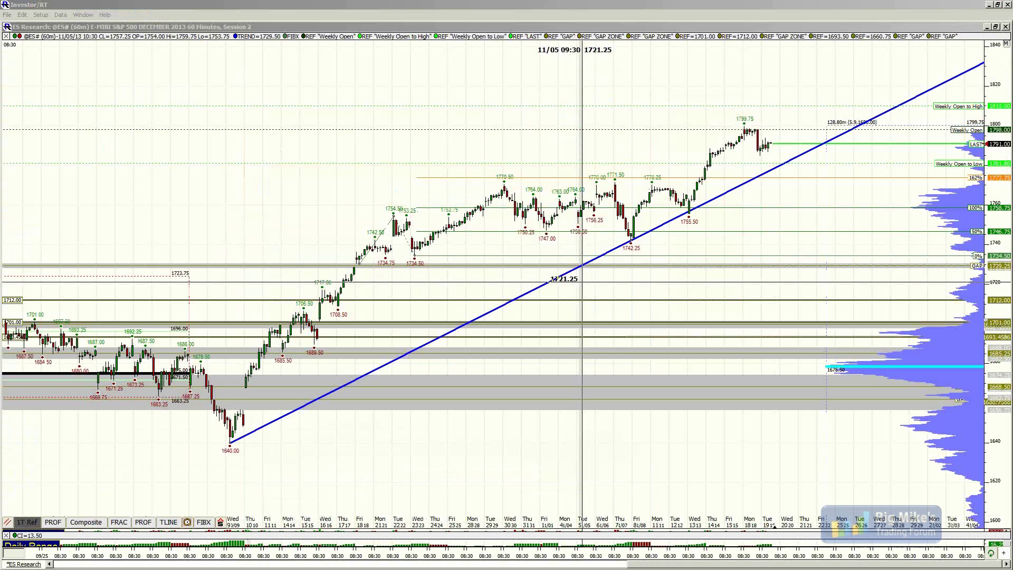